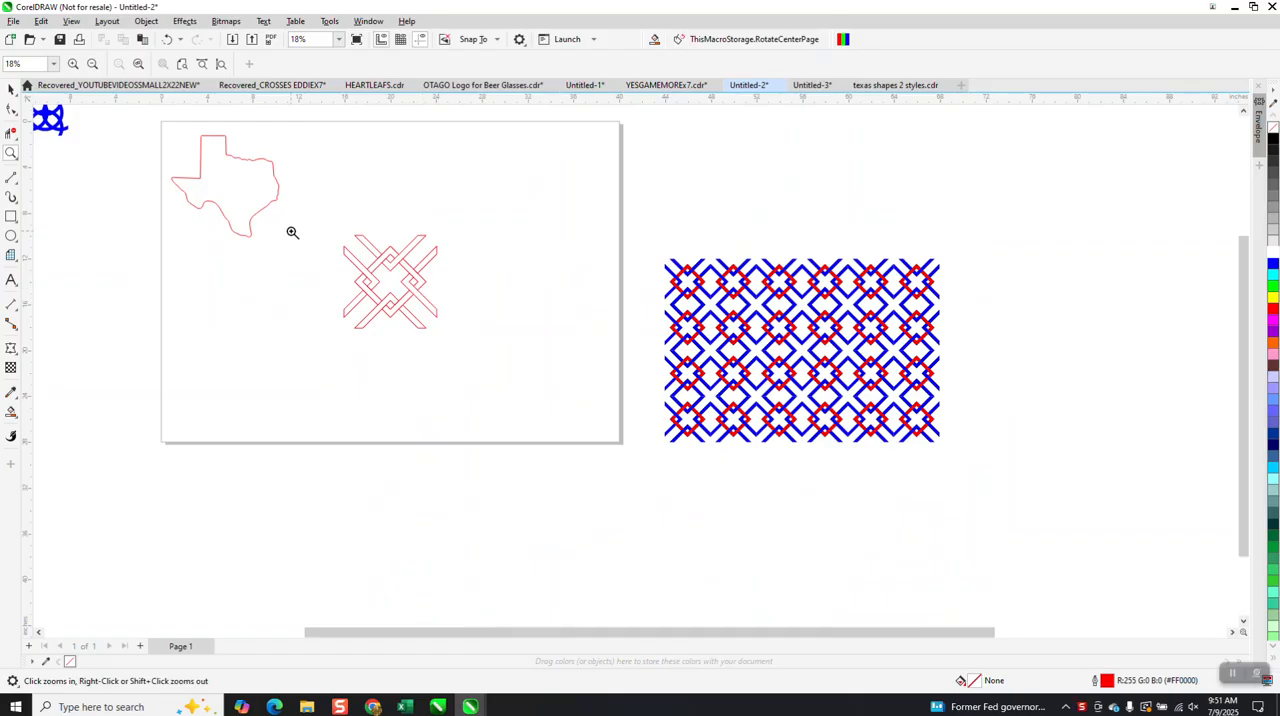
Duplicate the interlaced knot pattern and move the copy 12 inches right and 12 inches up.
left_click(11, 89)
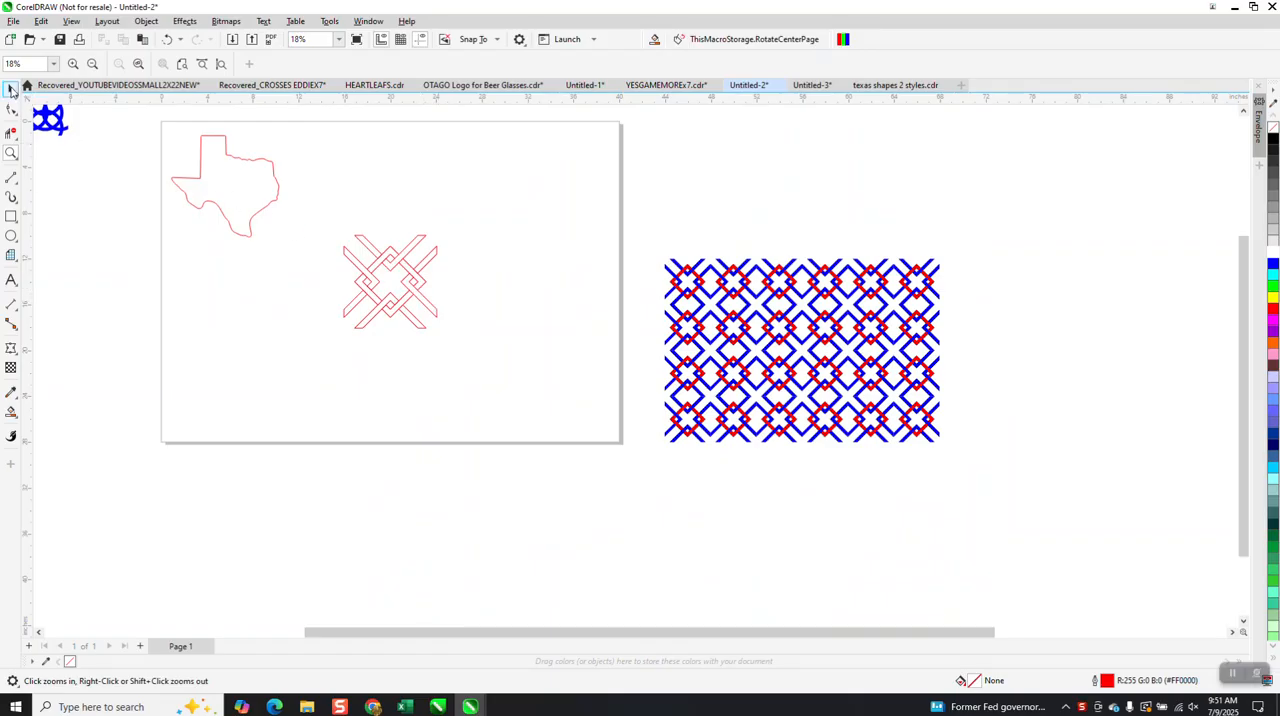
left_click(425, 284)
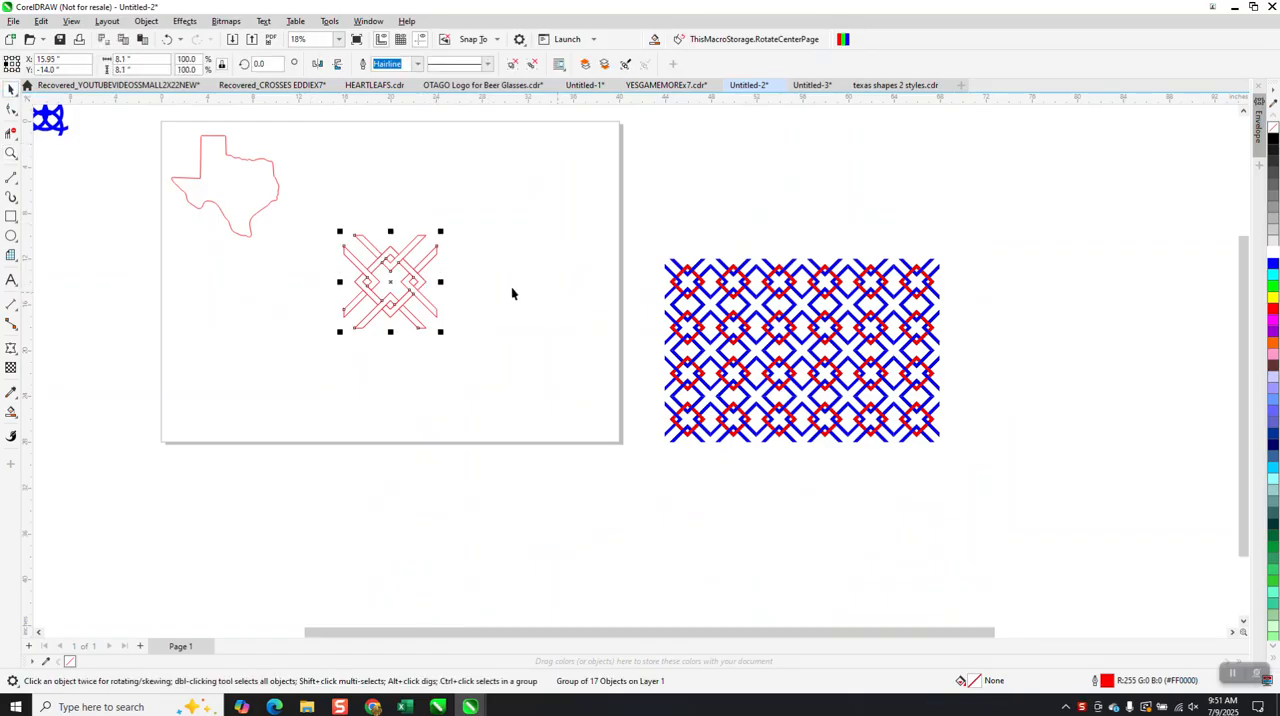
left_click(258, 218)
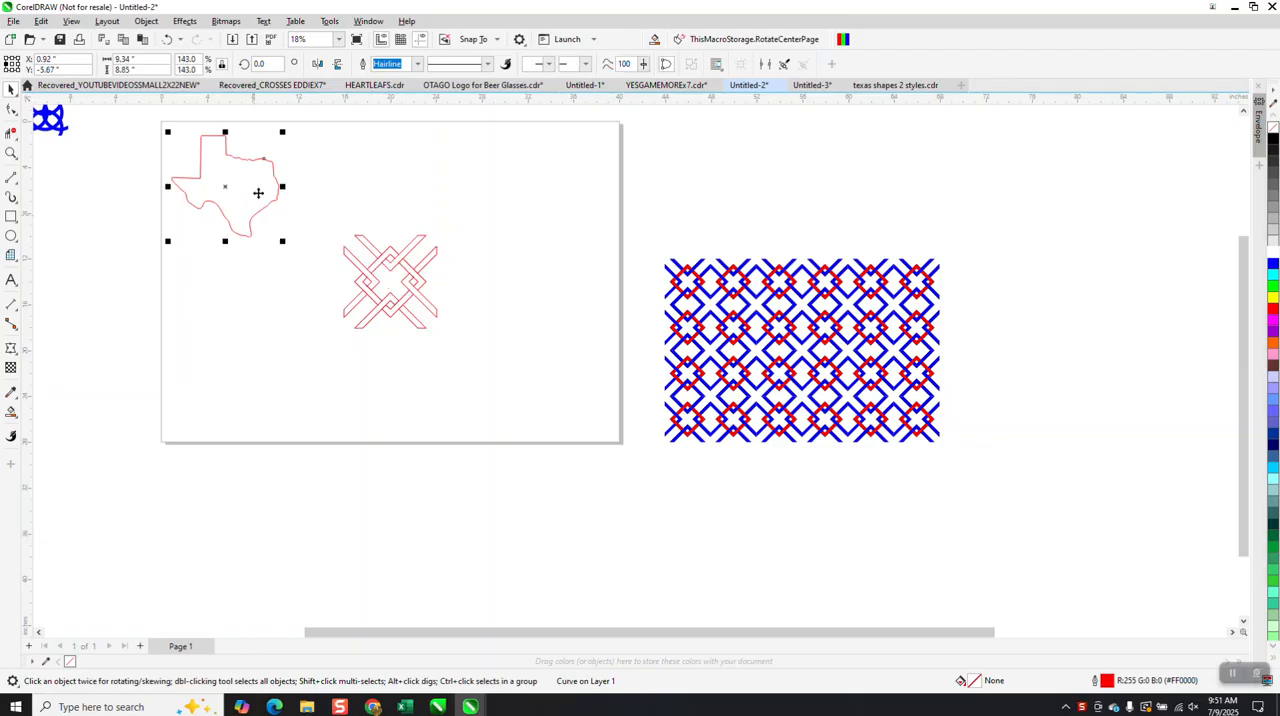
left_click_drag(323, 214, 494, 337)
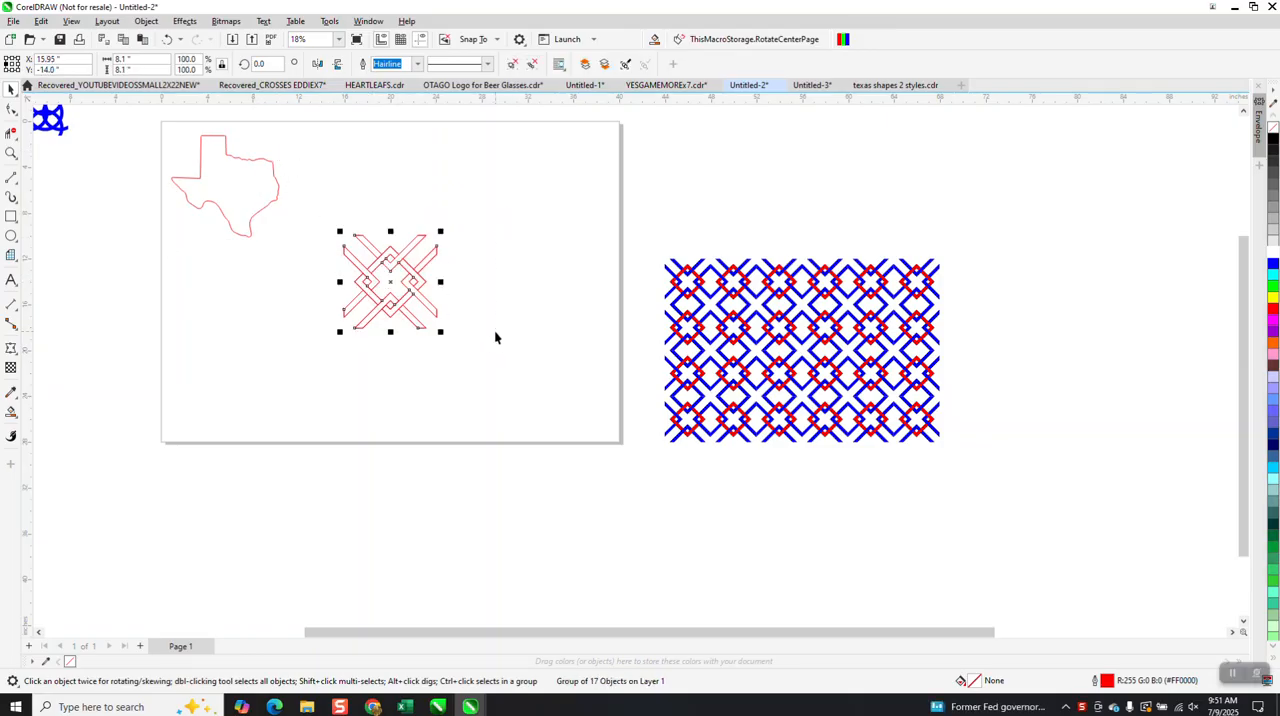
key("KP_Add")
key("Right")
key("Right")
key("Right")
key("Up")
key("Up")
key("Up")
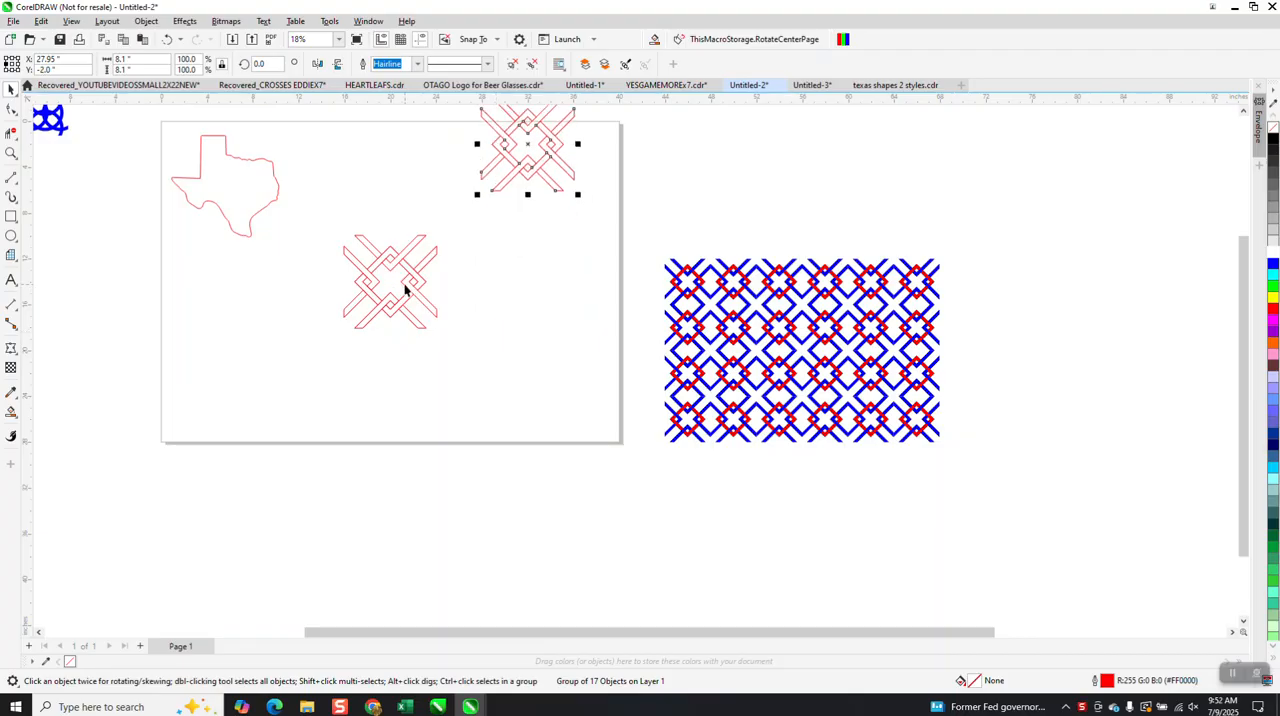
Draw a full circle about 6.23 inches in diameter and centre it on the page over the knot pattern.
left_click(11, 236)
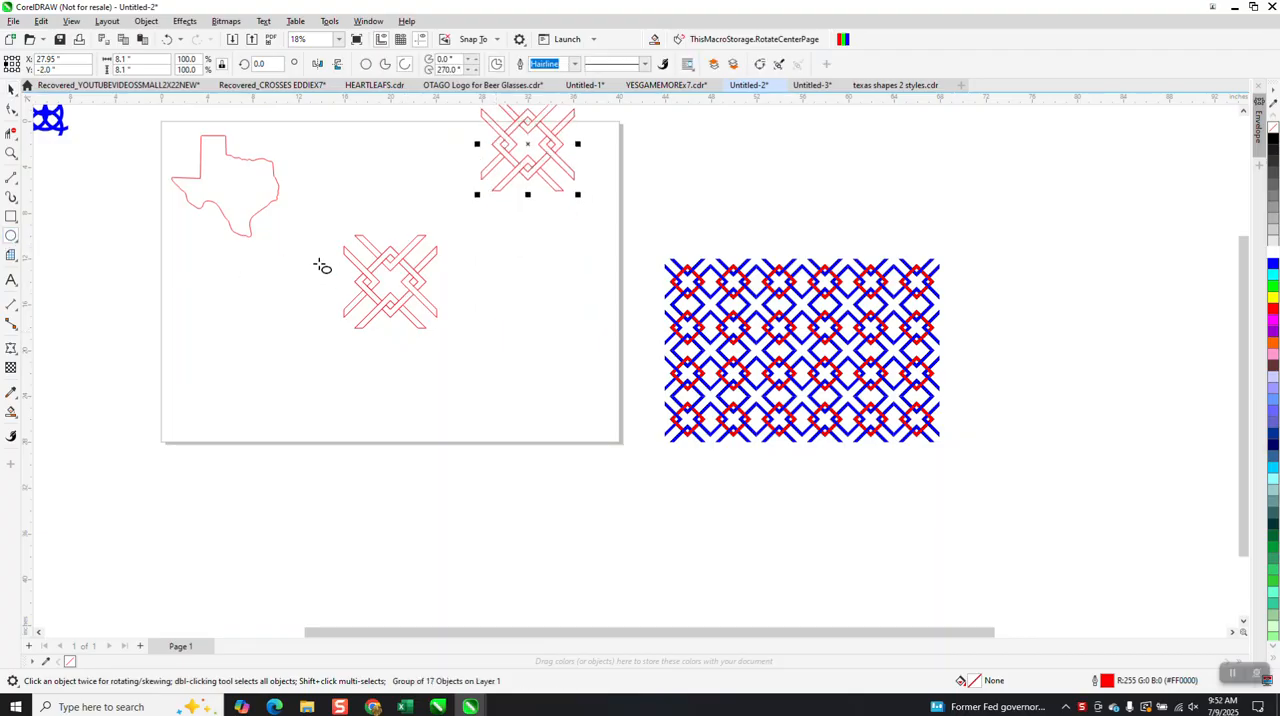
left_click_drag(238, 290, 284, 332)
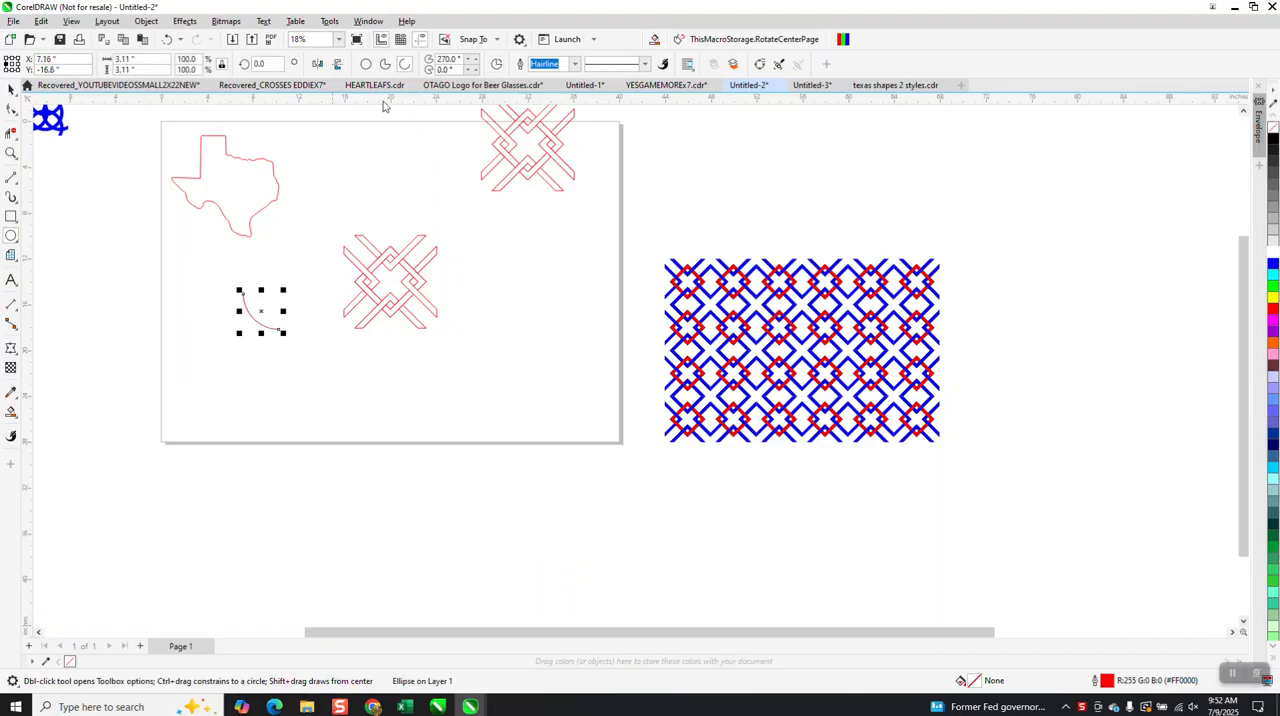
left_click(366, 64)
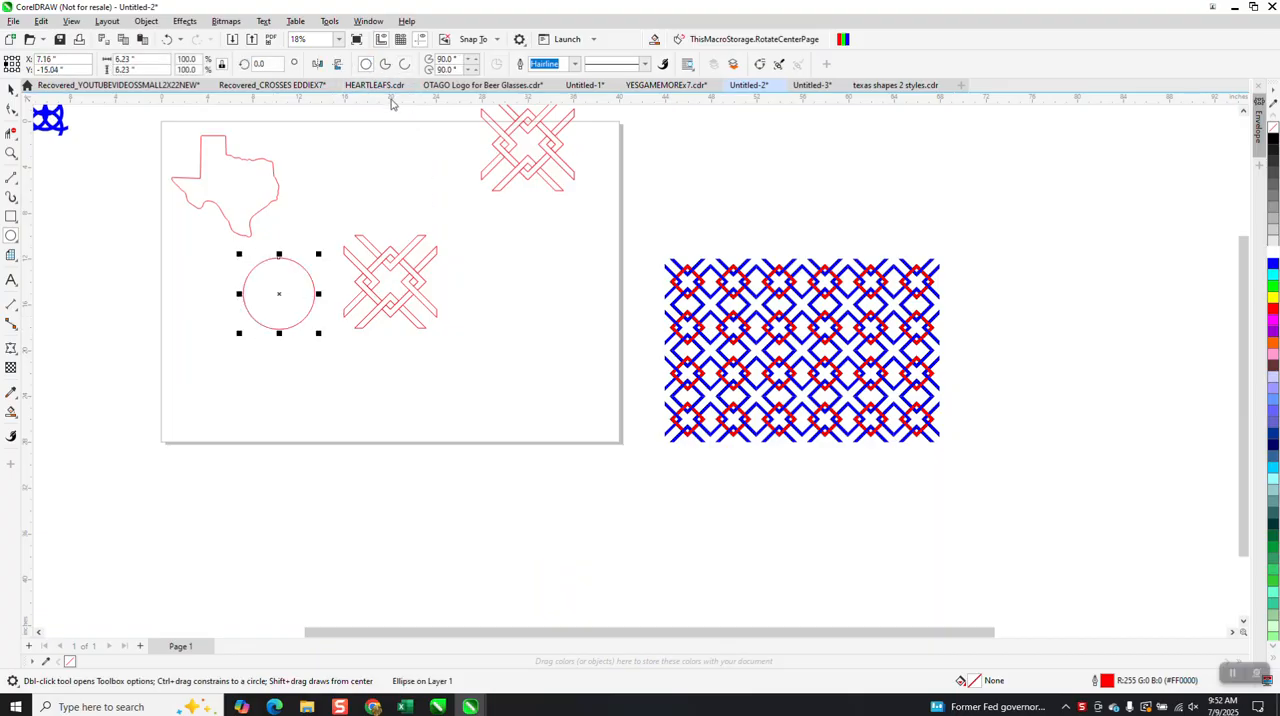
key("p")
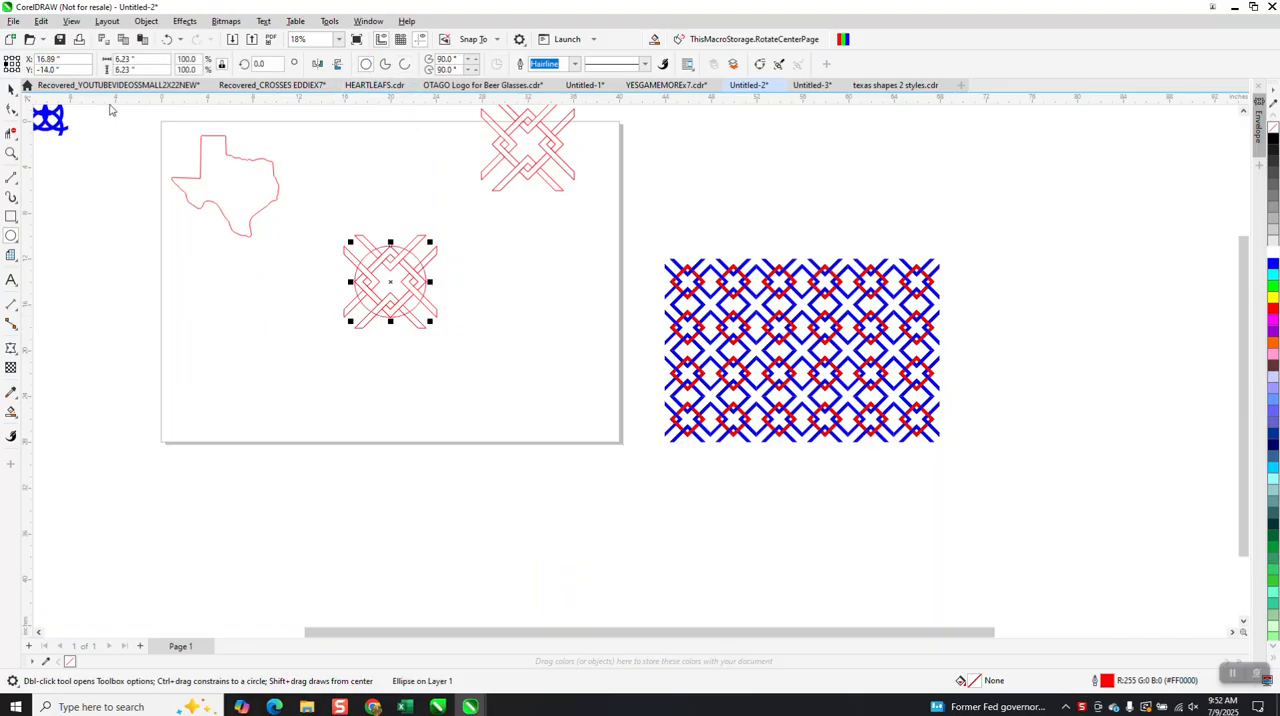
left_click(11, 88)
left_click_drag(312, 211, 527, 378)
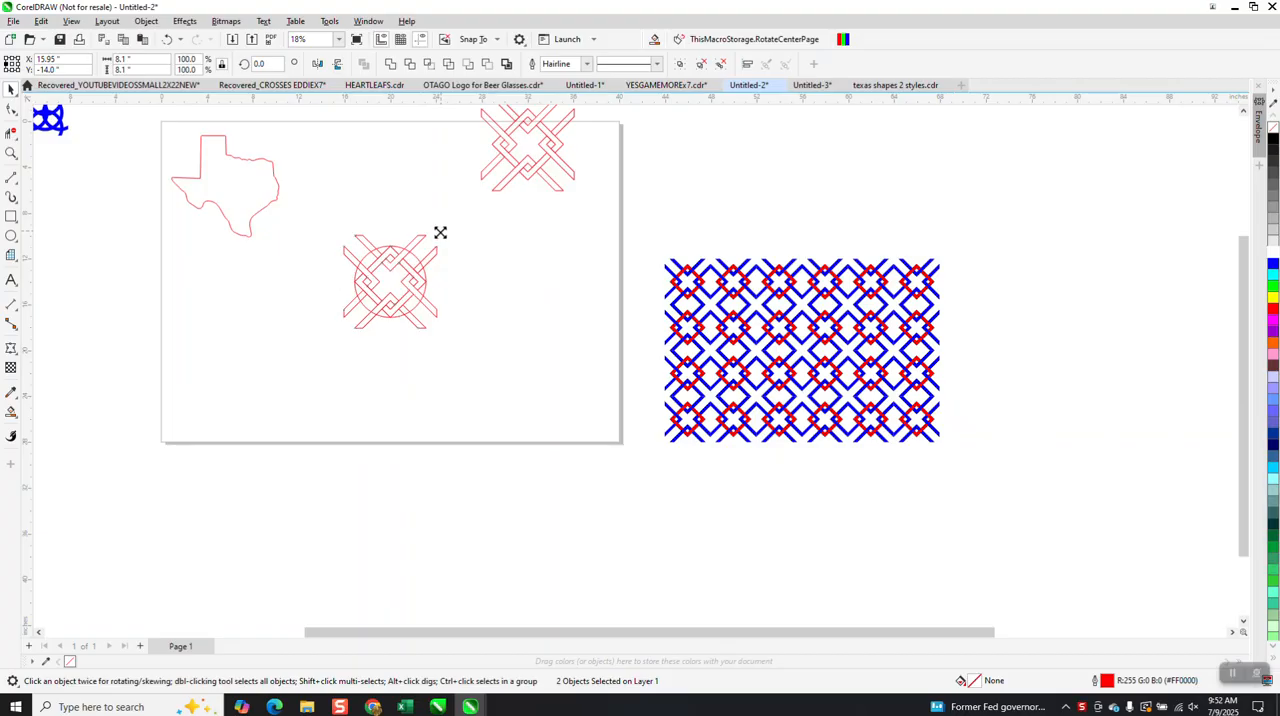
left_click_drag(441, 231, 428, 244)
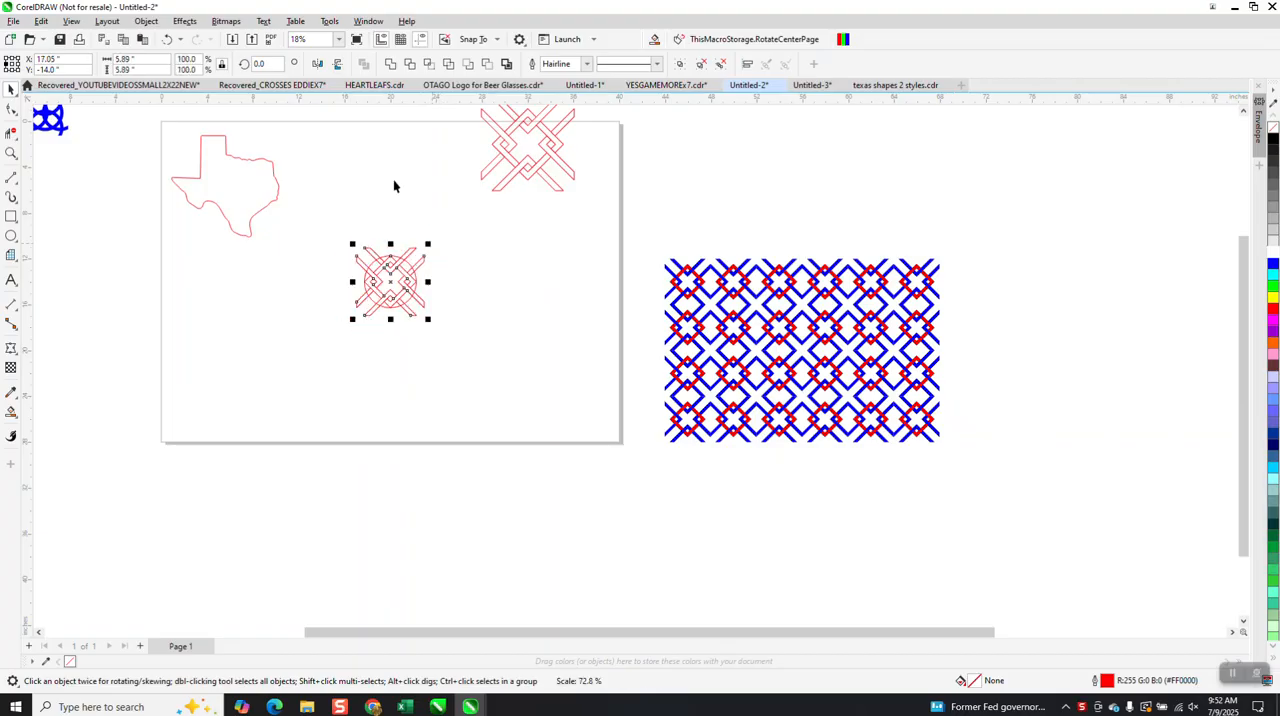
left_click(167, 39)
Shrink only the circle about its centre to about 2.95 inches in diameter, overlapping the pattern's inner corners.
left_click(426, 254)
left_click(418, 262)
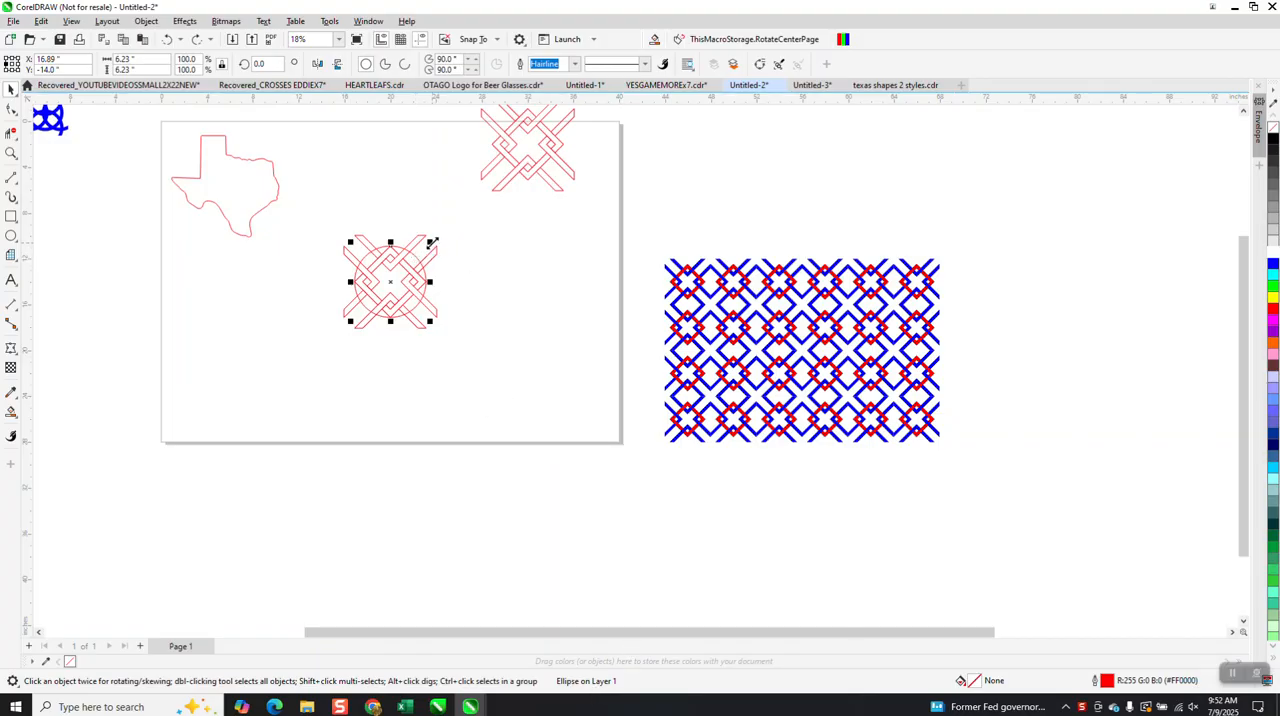
left_click_drag(431, 242, 421, 266)
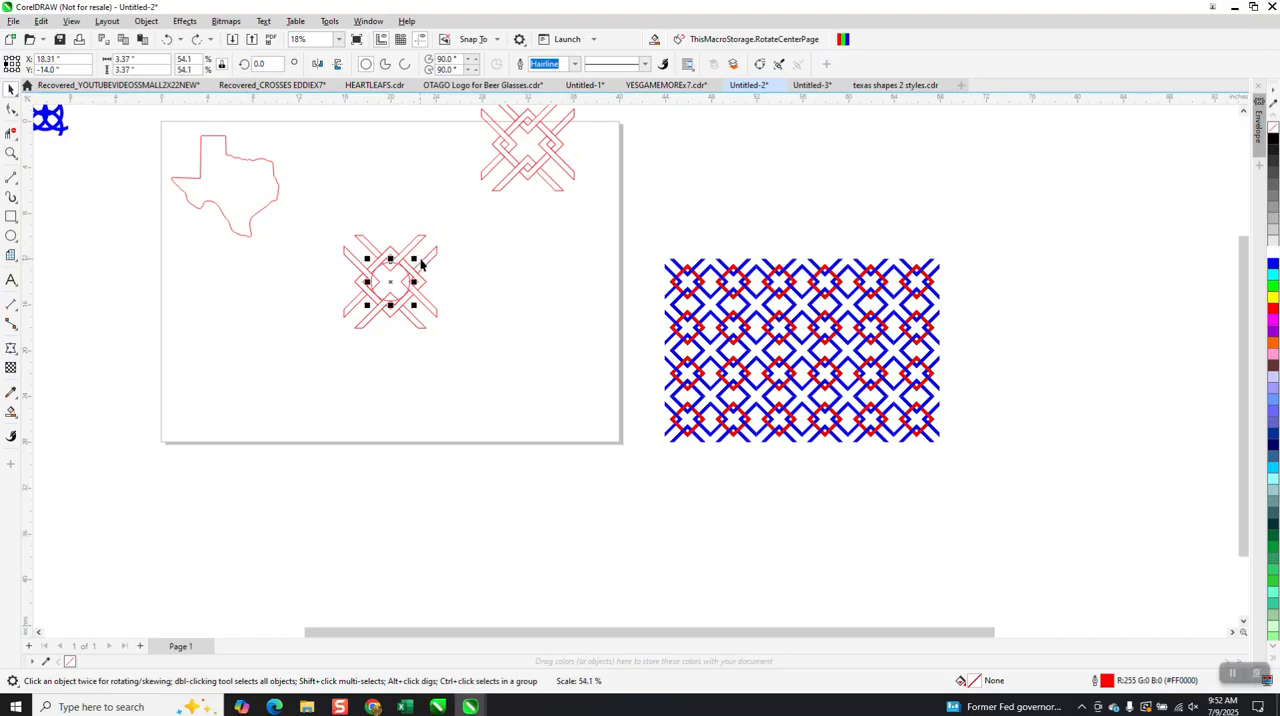
left_click(11, 152)
left_click_drag(266, 224, 495, 323)
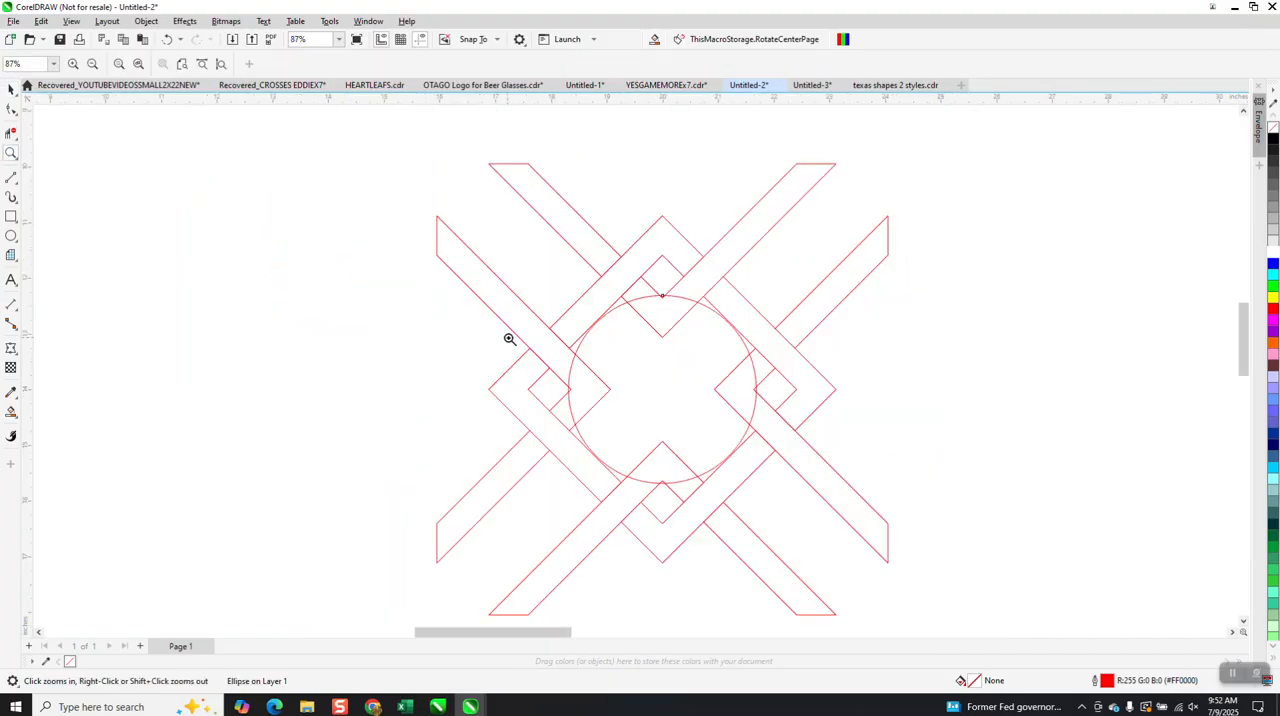
left_click(11, 89)
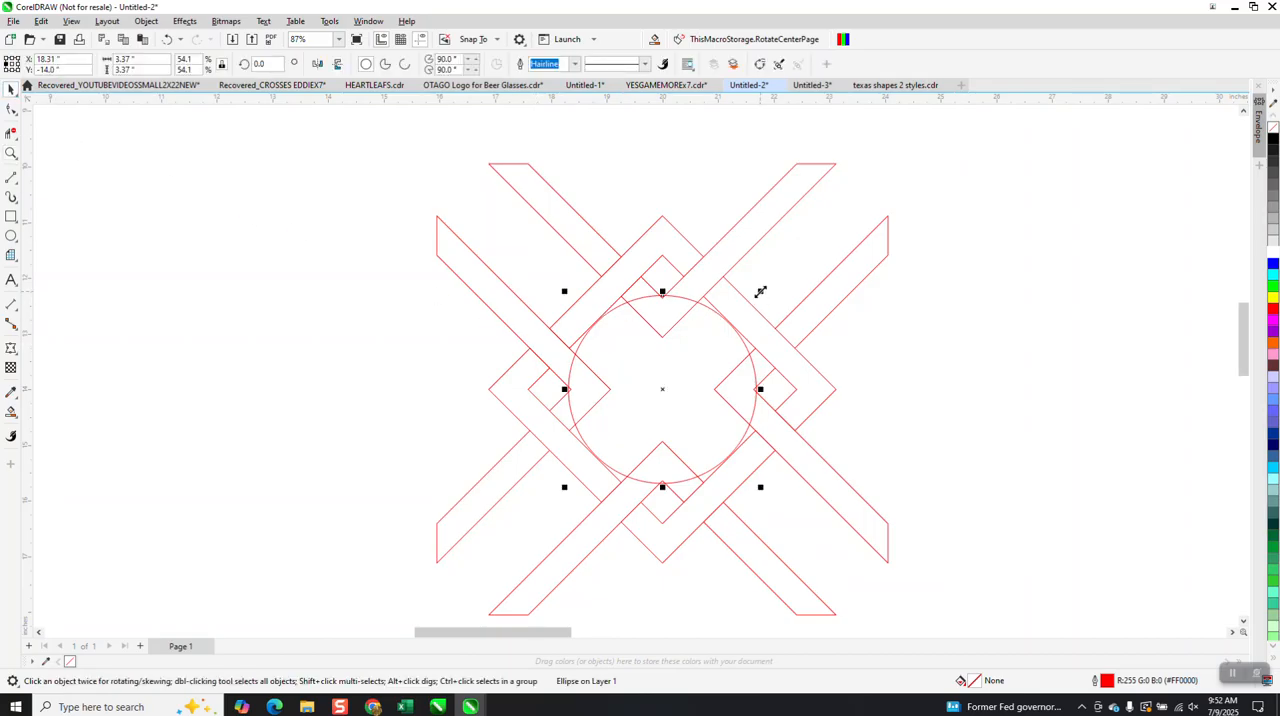
left_click_drag(760, 291, 754, 303)
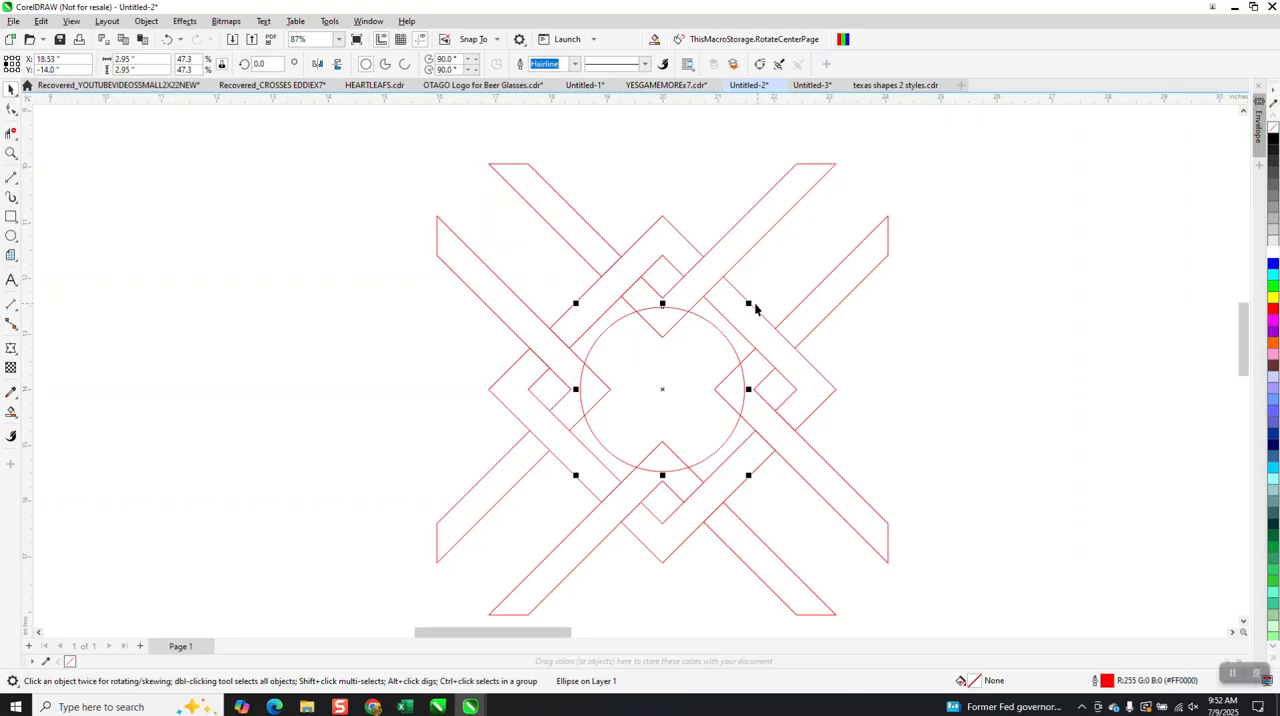
Cut the circle out of the centre of the knot pattern using Back Minus Front.
scroll(600, 250, "down", 3)
left_click_drag(514, 191, 920, 482)
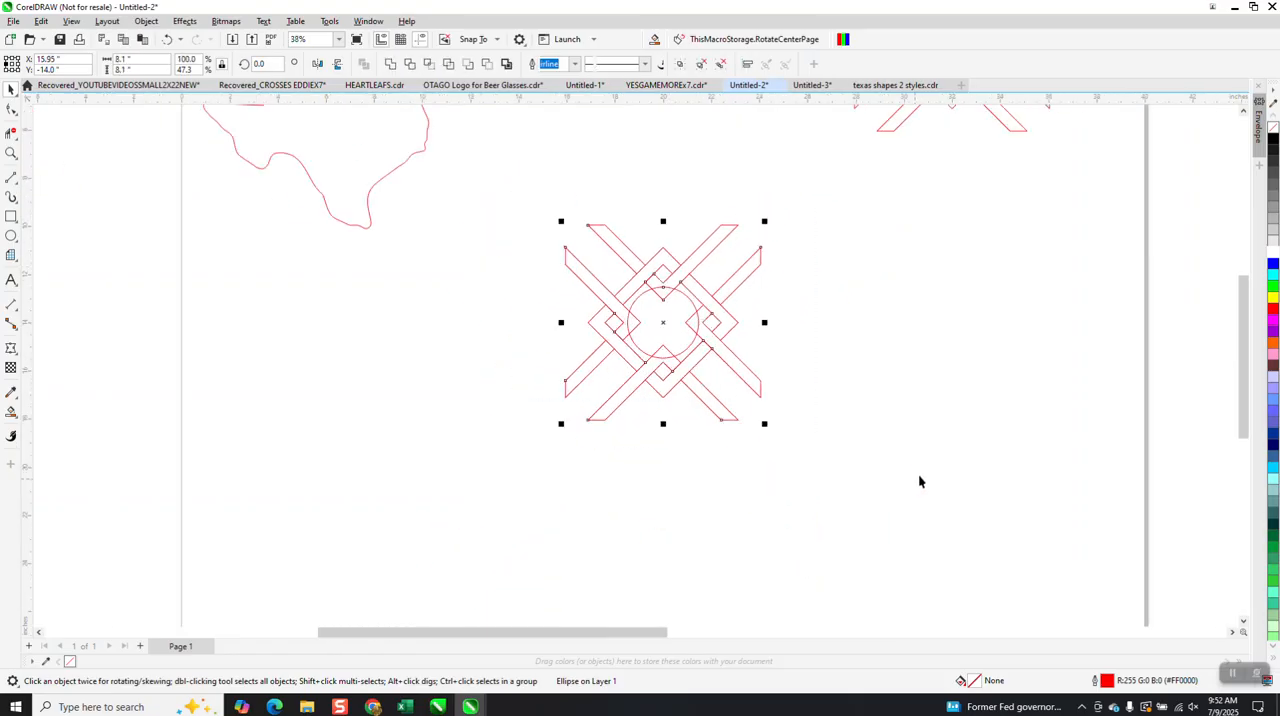
left_click(489, 65)
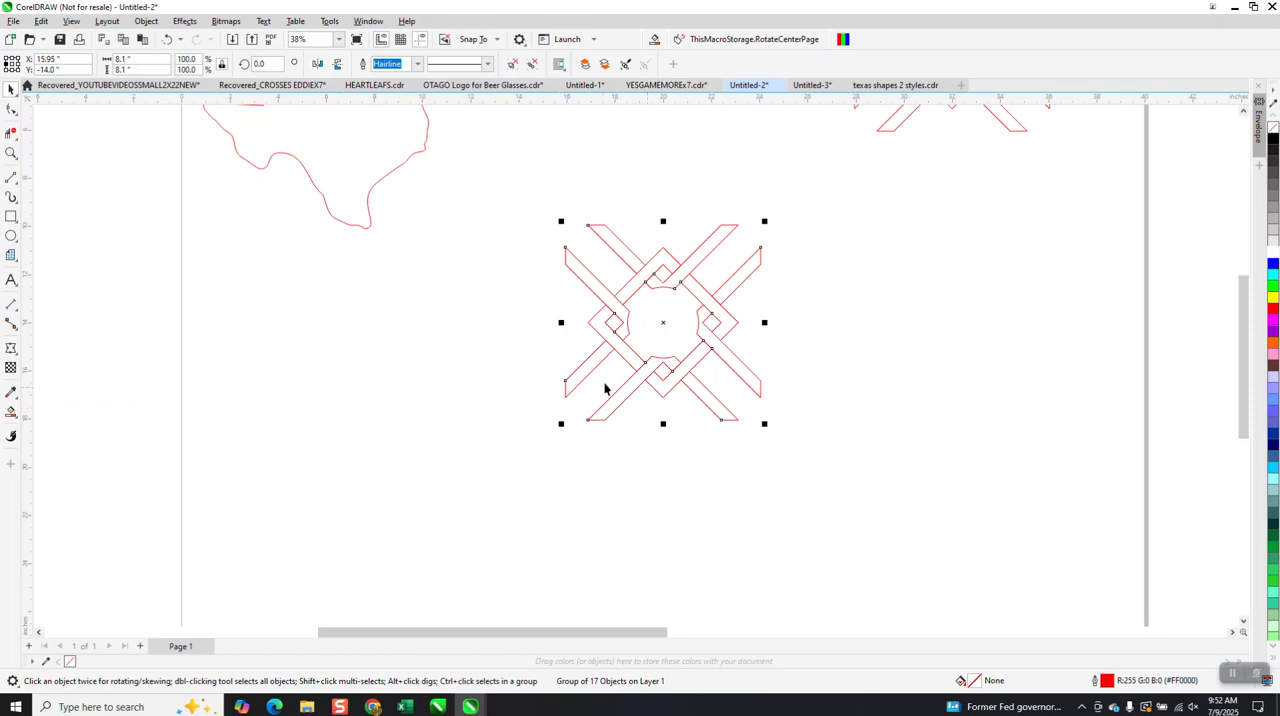
Shrink the Texas outline to about 4.94 by 4.68 inches and centre it on the page inside the knot pattern.
scroll(680, 350, "down", 1)
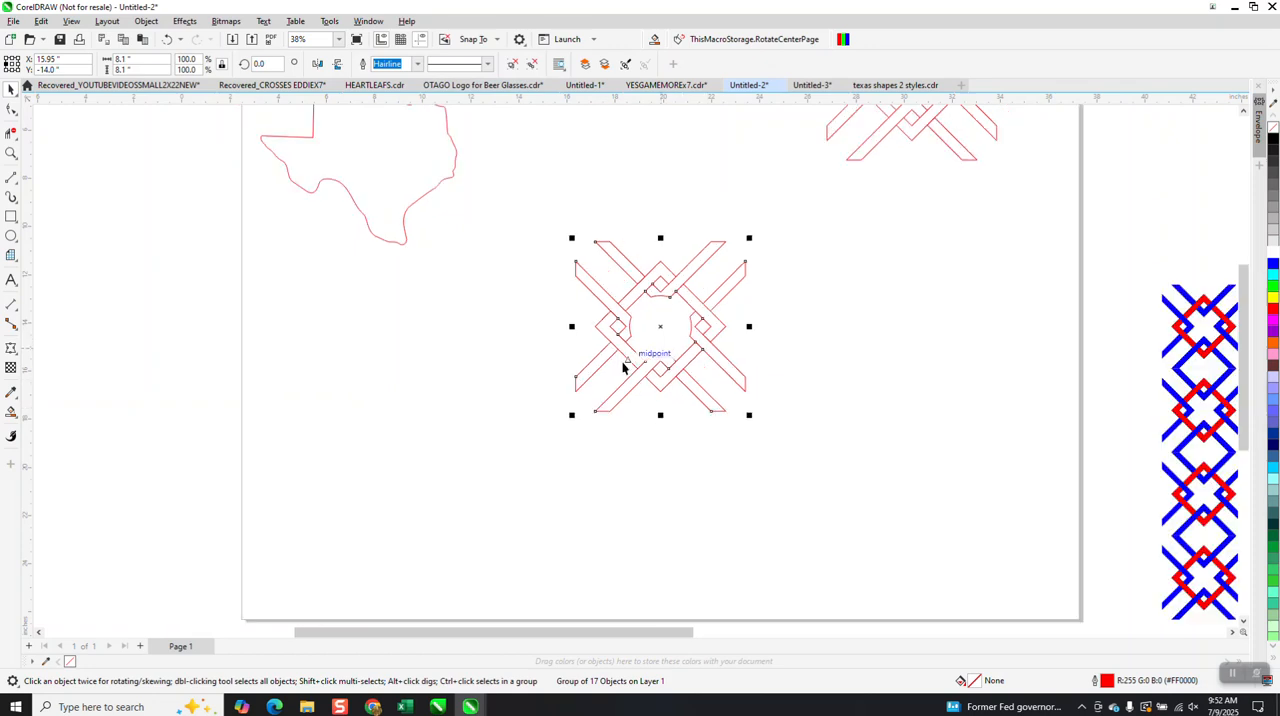
left_click(451, 213)
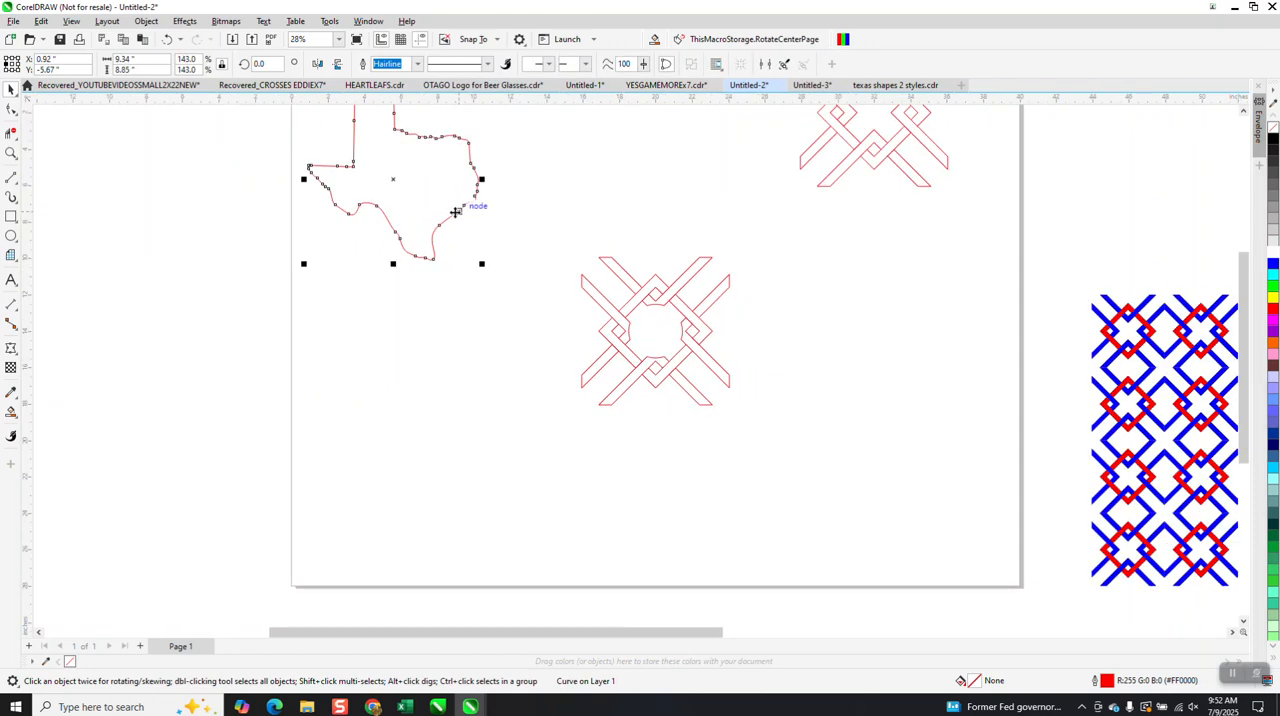
scroll(480, 259, "down", 1)
left_click_drag(480, 259, 416, 200)
key("p")
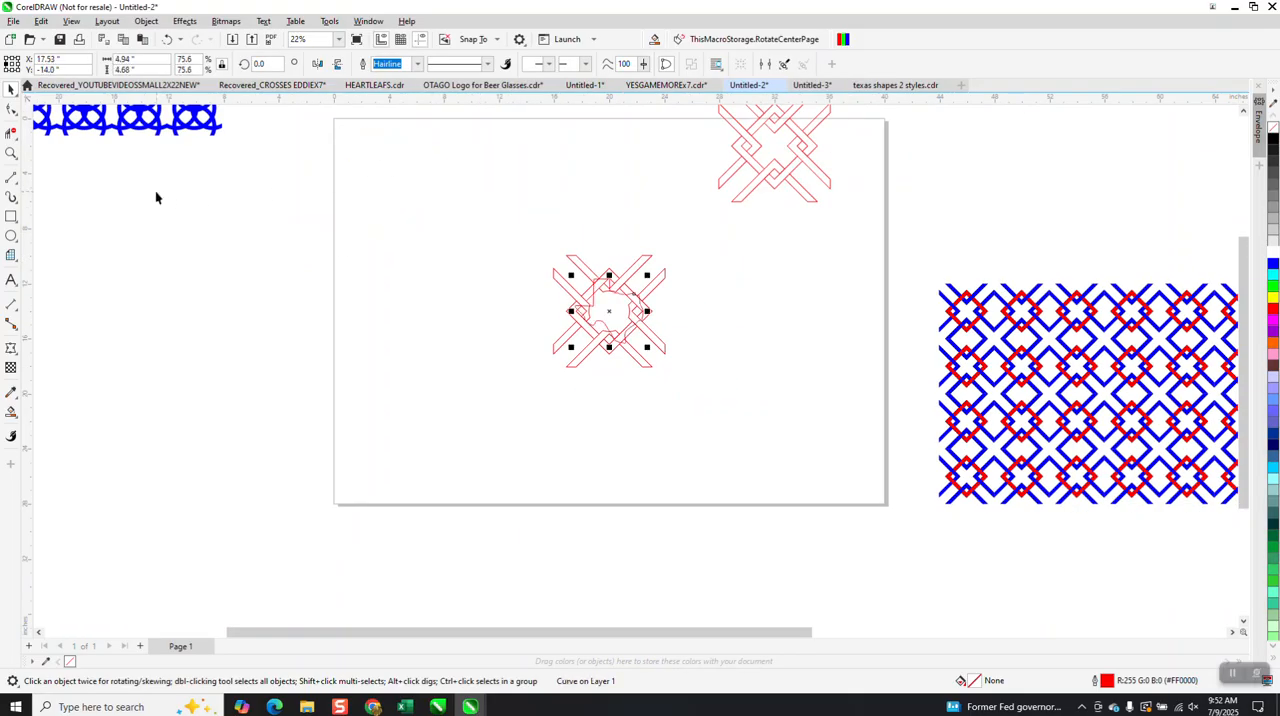
Scale the Texas outline down about its centre to about 3.12 by 2.95 inches to fit the pattern's opening.
left_click(11, 153)
left_click_drag(535, 231, 697, 366)
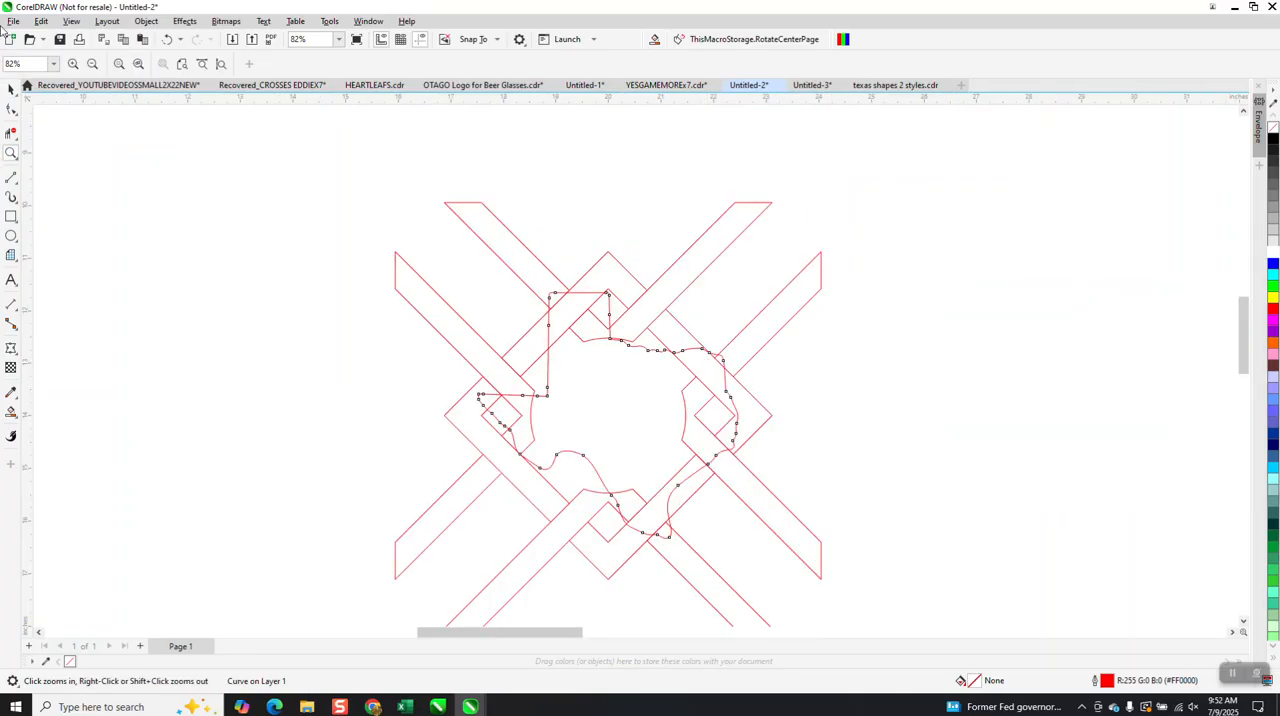
left_click(11, 89)
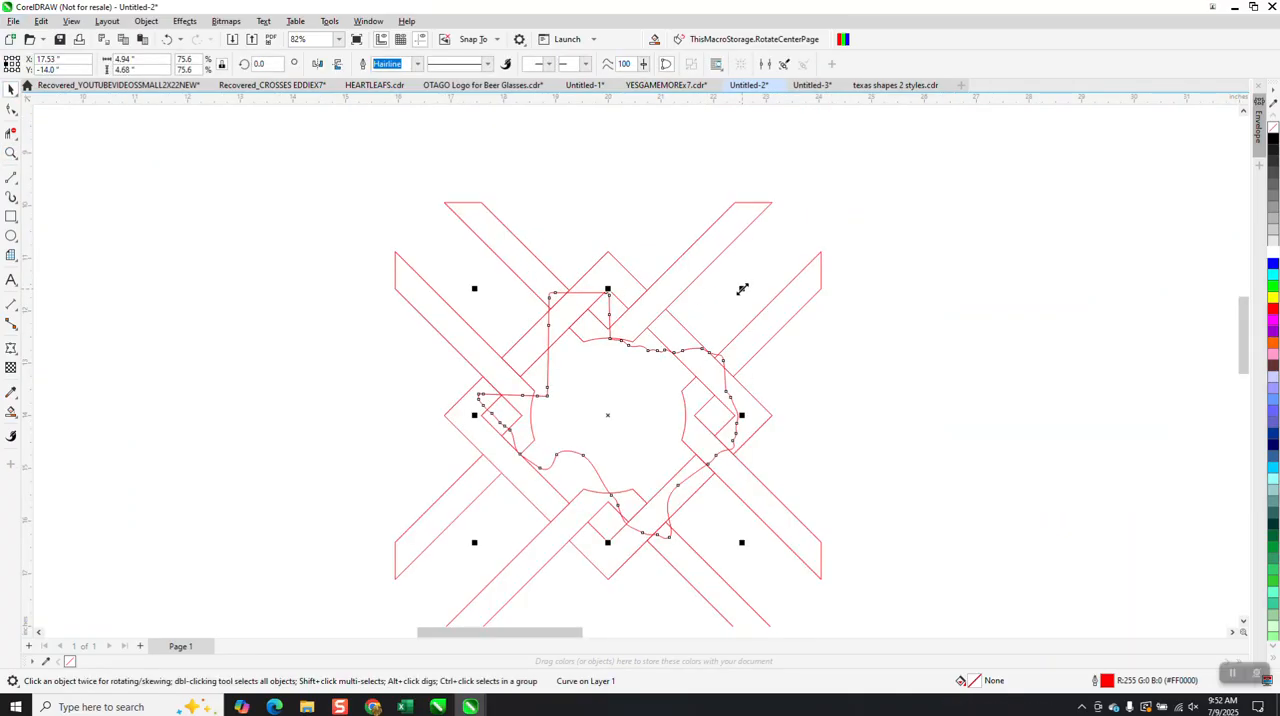
left_click_drag(742, 289, 710, 332)
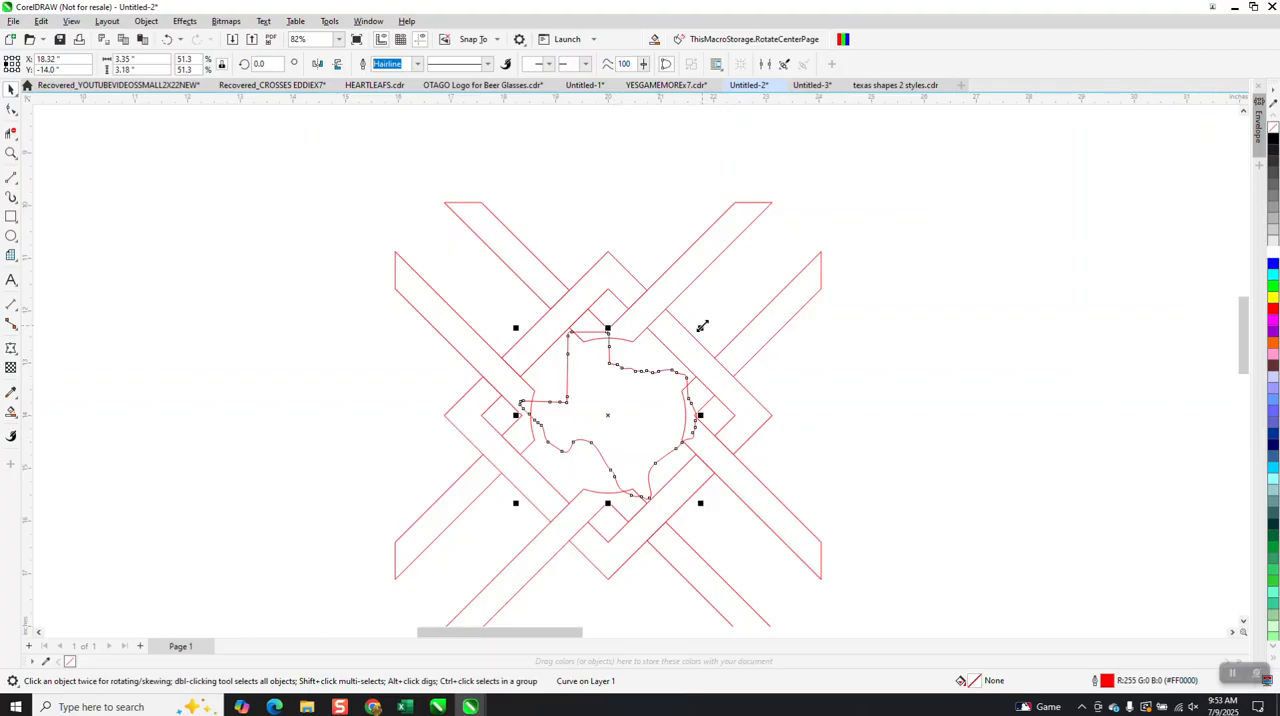
left_click_drag(702, 326, 702, 332)
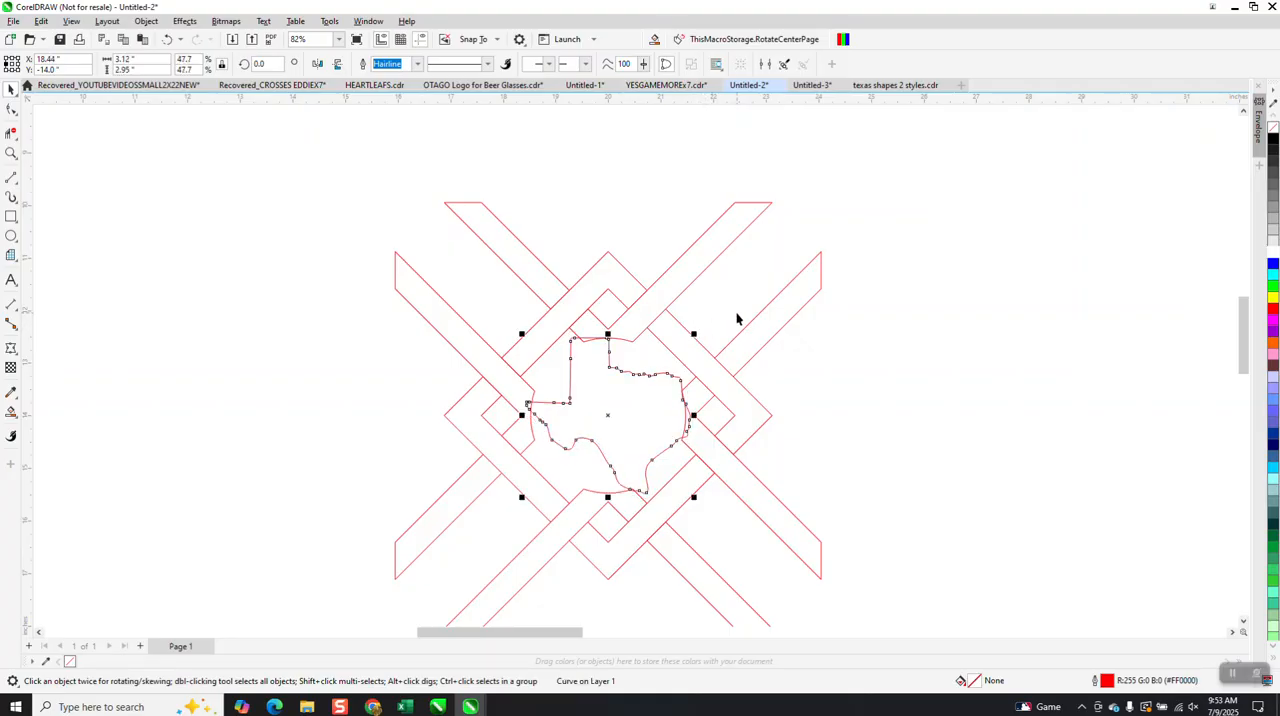
Set the nudge distance to 0.01 inch and move the Texas outline down by 0.02 inch.
left_click(585, 180)
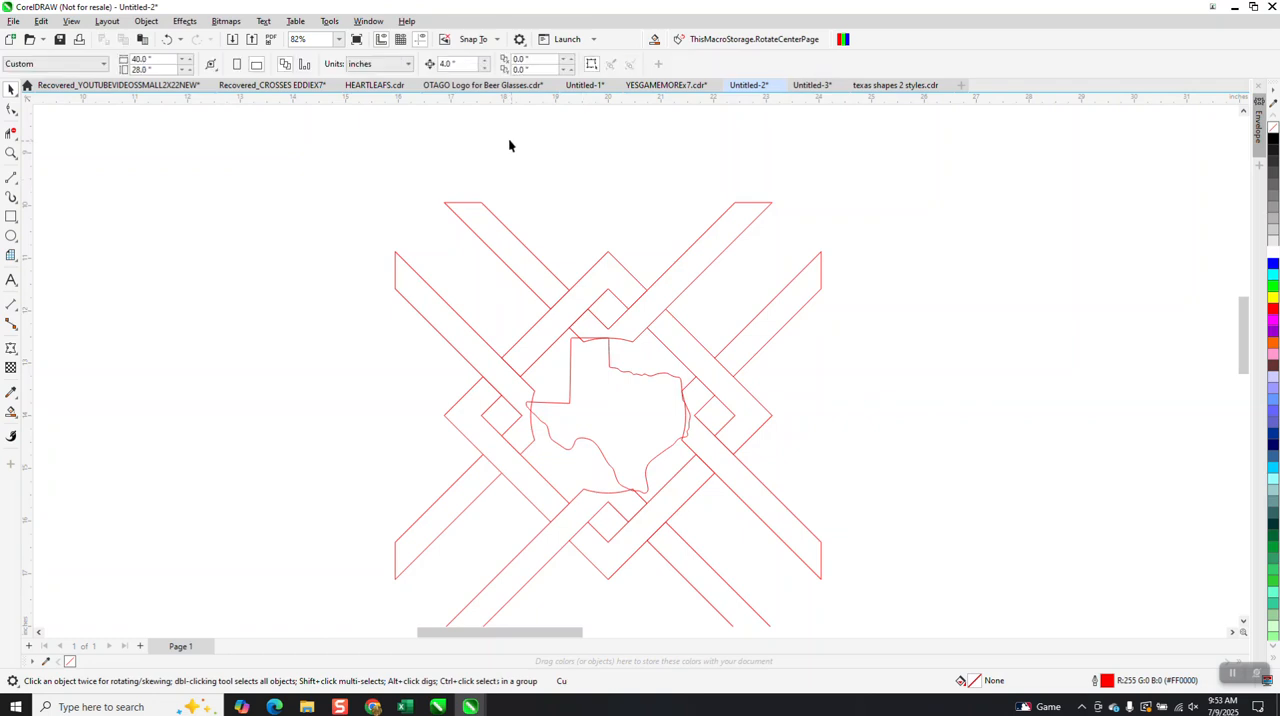
type(".2")
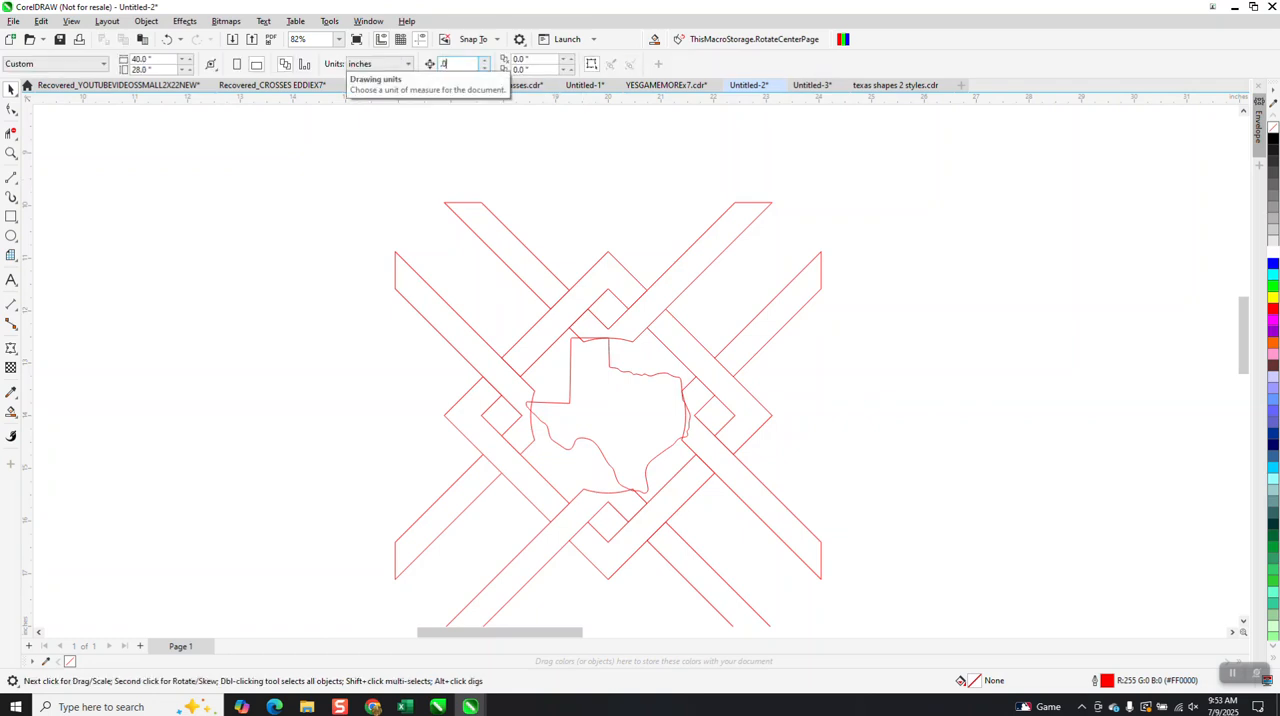
left_click(11, 153)
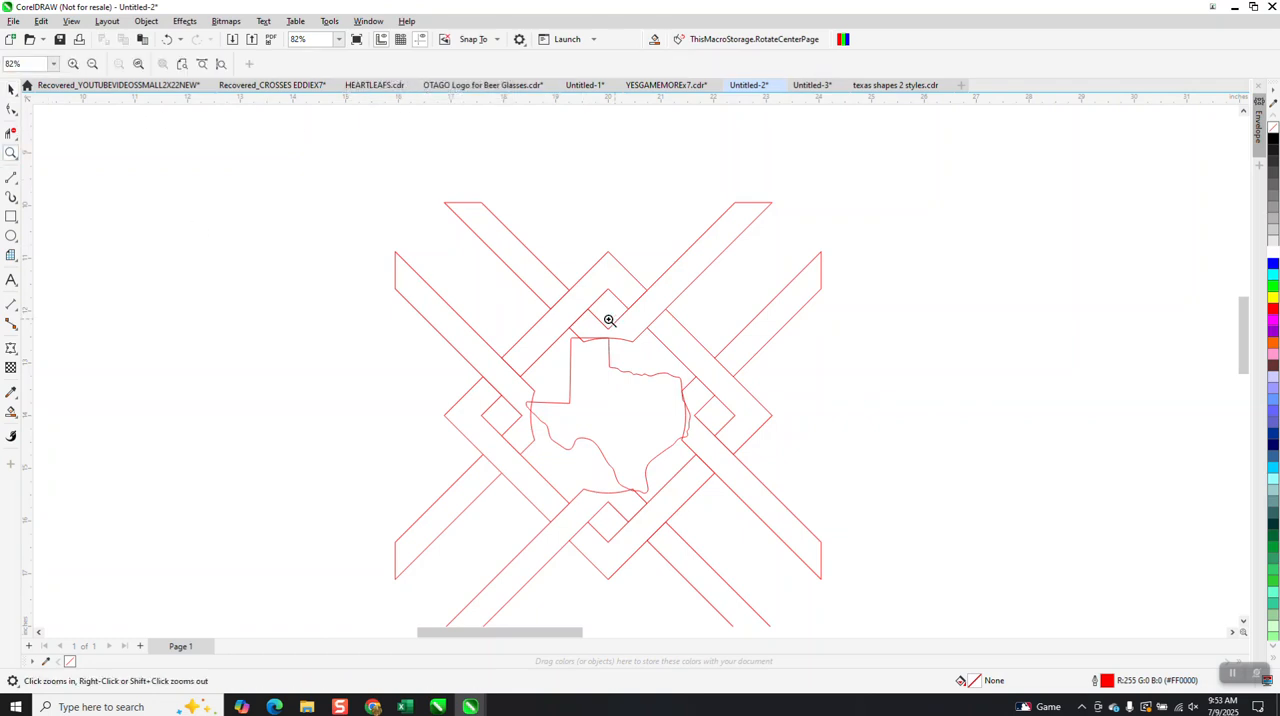
left_click_drag(525, 315, 806, 525)
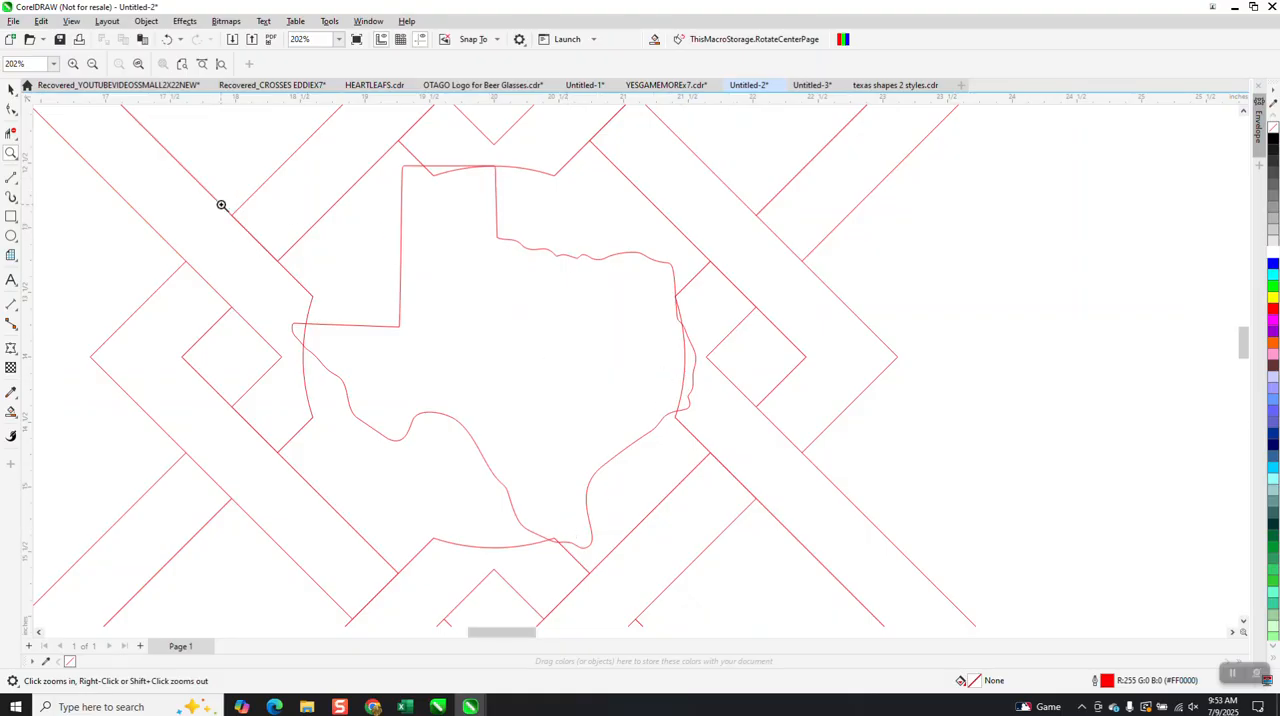
left_click(11, 89)
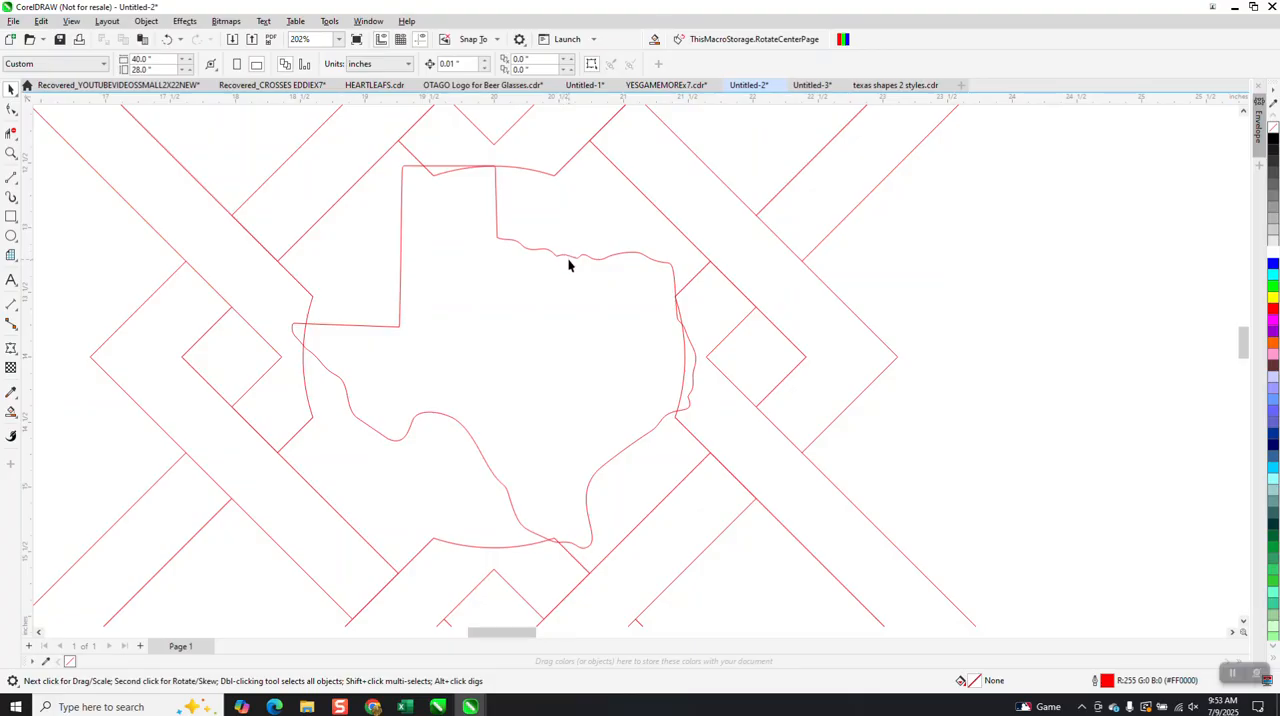
left_click(568, 257)
key("Down")
key("Down")
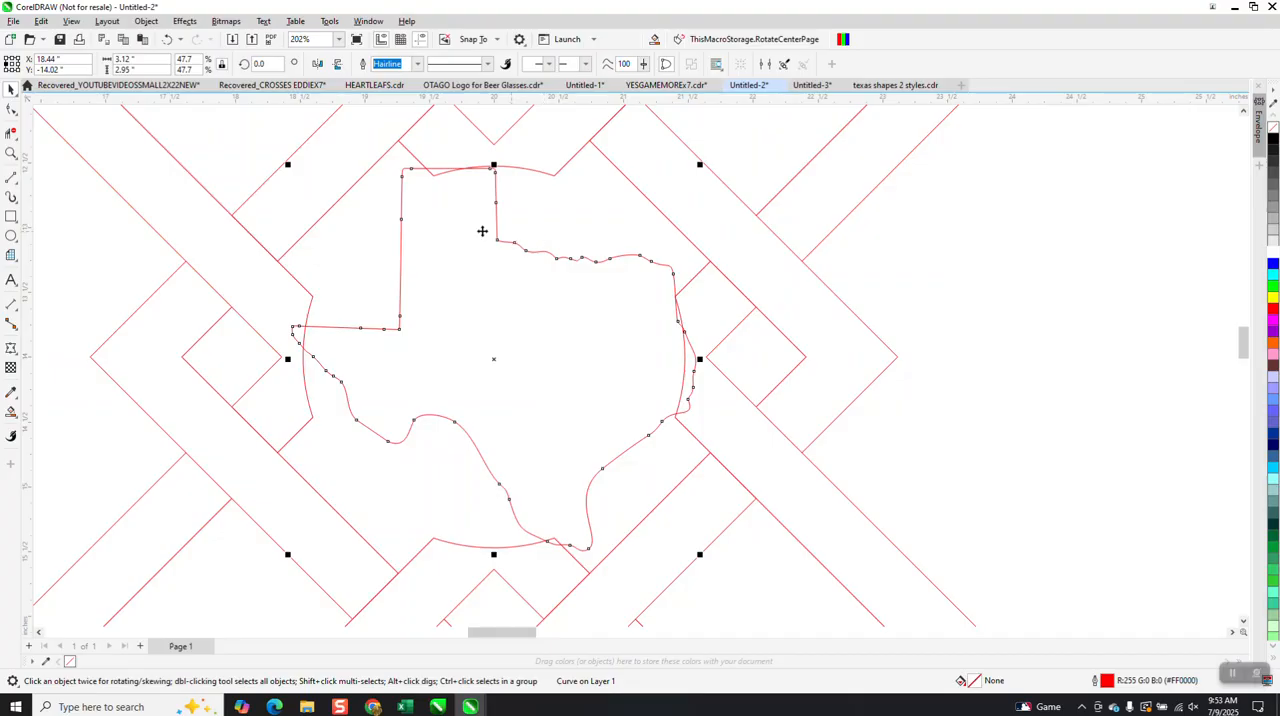
Cut the Texas outline out of the knot pattern with Back Minus Front, undoing the mistaken Front Minus Back.
left_click(11, 133)
scroll(514, 328, "down", 4)
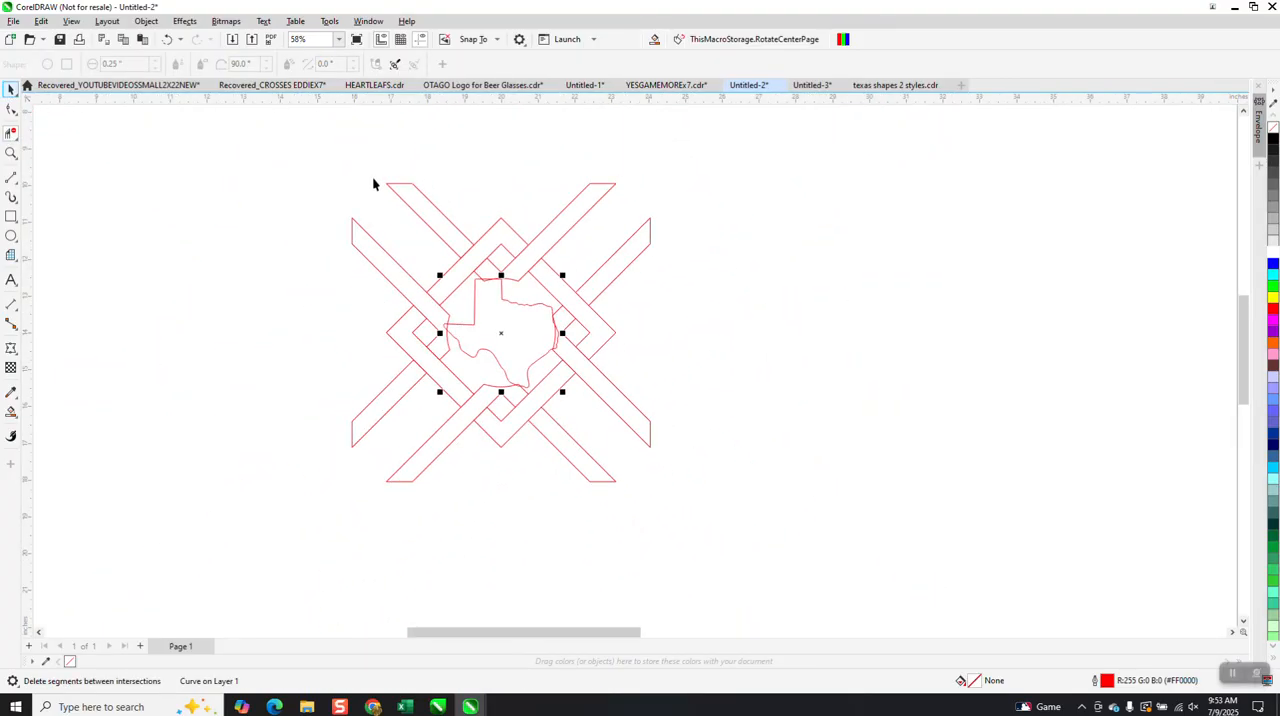
key("space")
left_click_drag(278, 145, 851, 509)
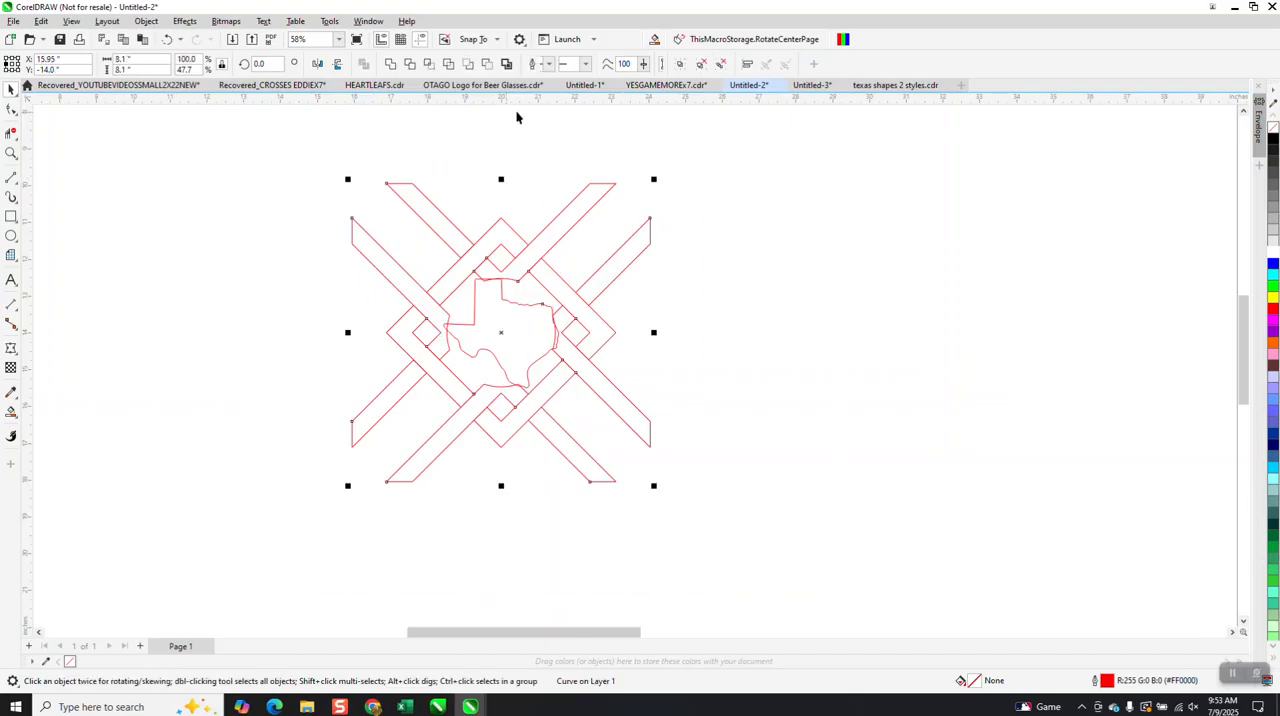
left_click(467, 63)
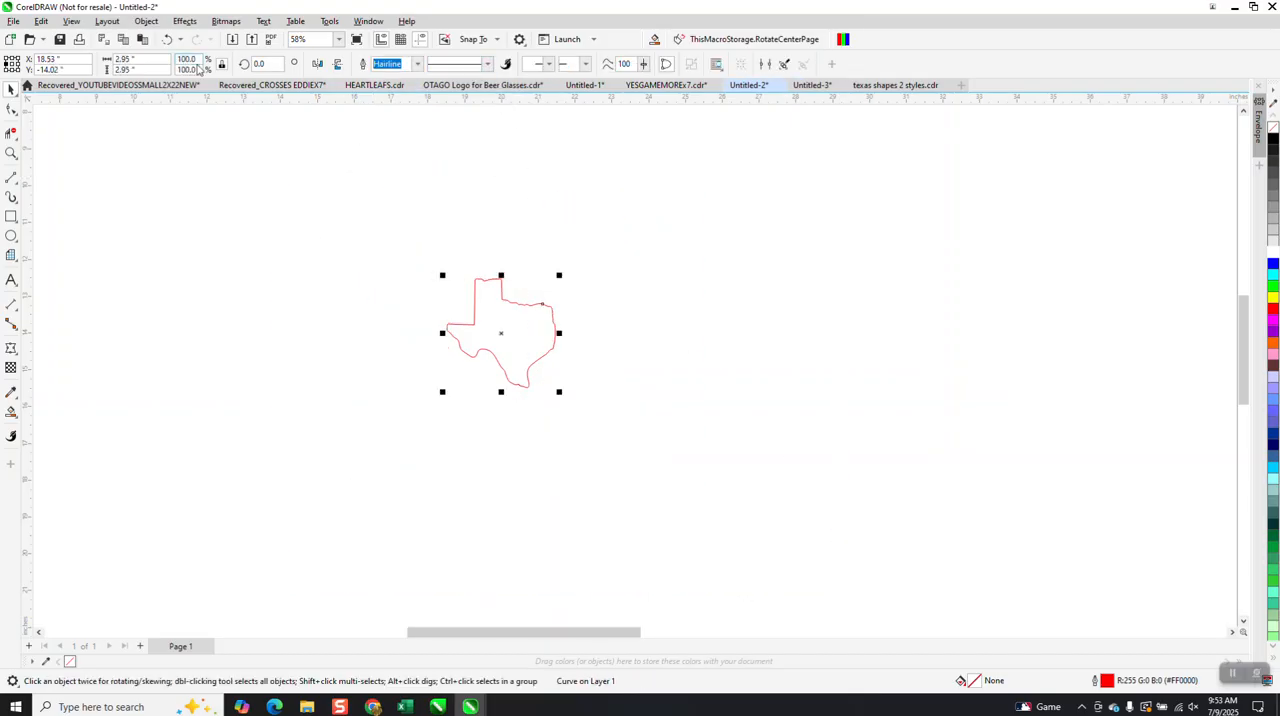
left_click(166, 39)
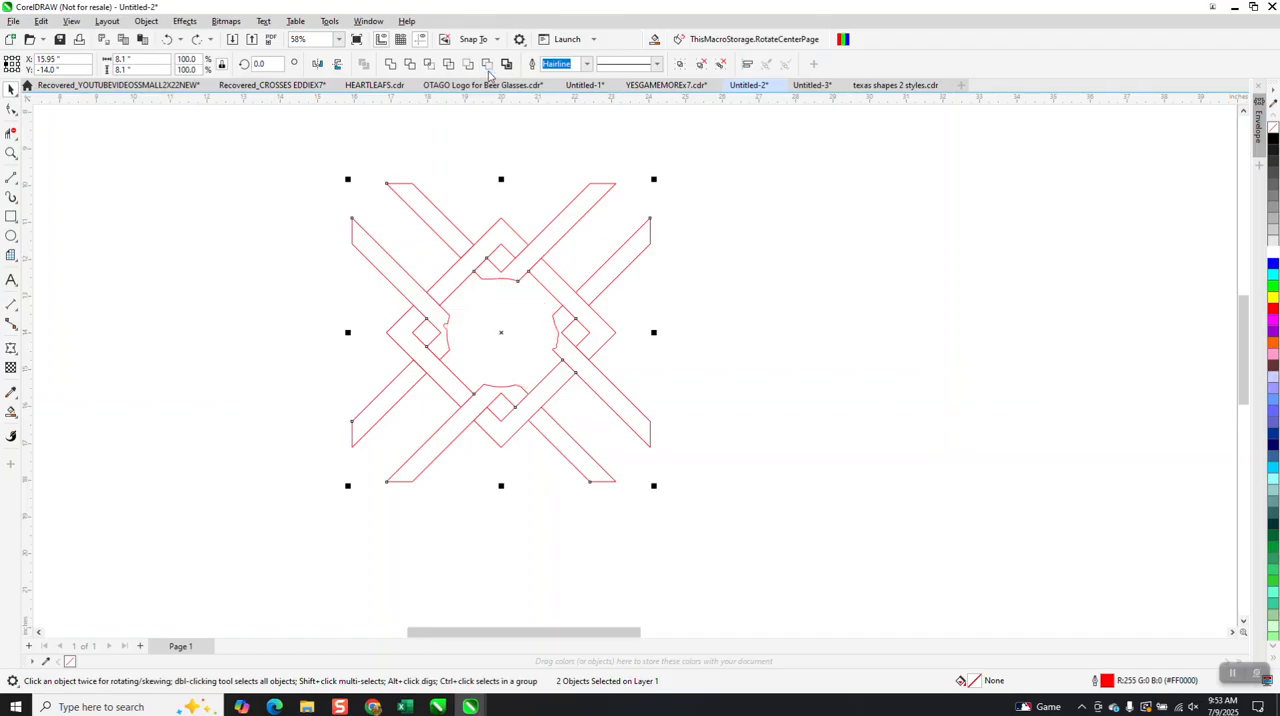
Undo the Back Minus Front cut so the Texas outline is back inside the knot pattern.
left_click(166, 39)
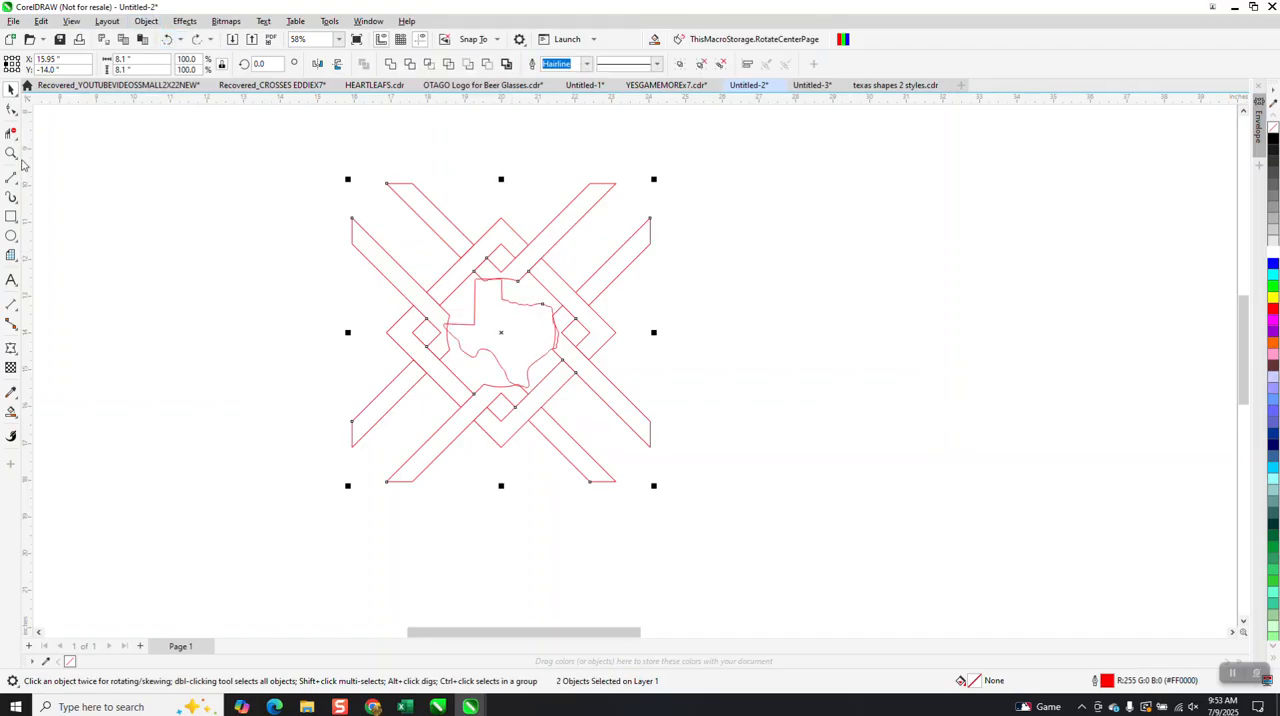
left_click(11, 153)
left_click_drag(432, 257, 663, 451)
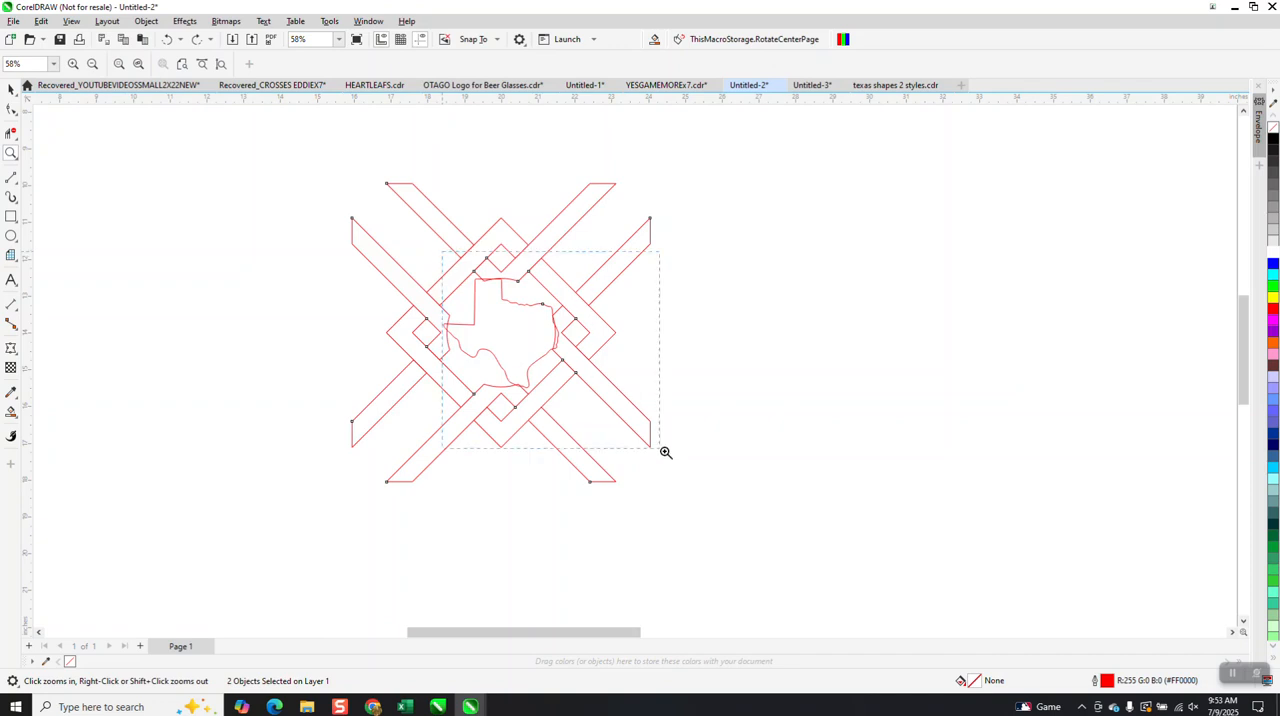
Remove the overlapping segments where the Texas outline meets the four knot bands with Virtual Segment Delete, undoing the first mistaken deletion.
left_click(11, 133)
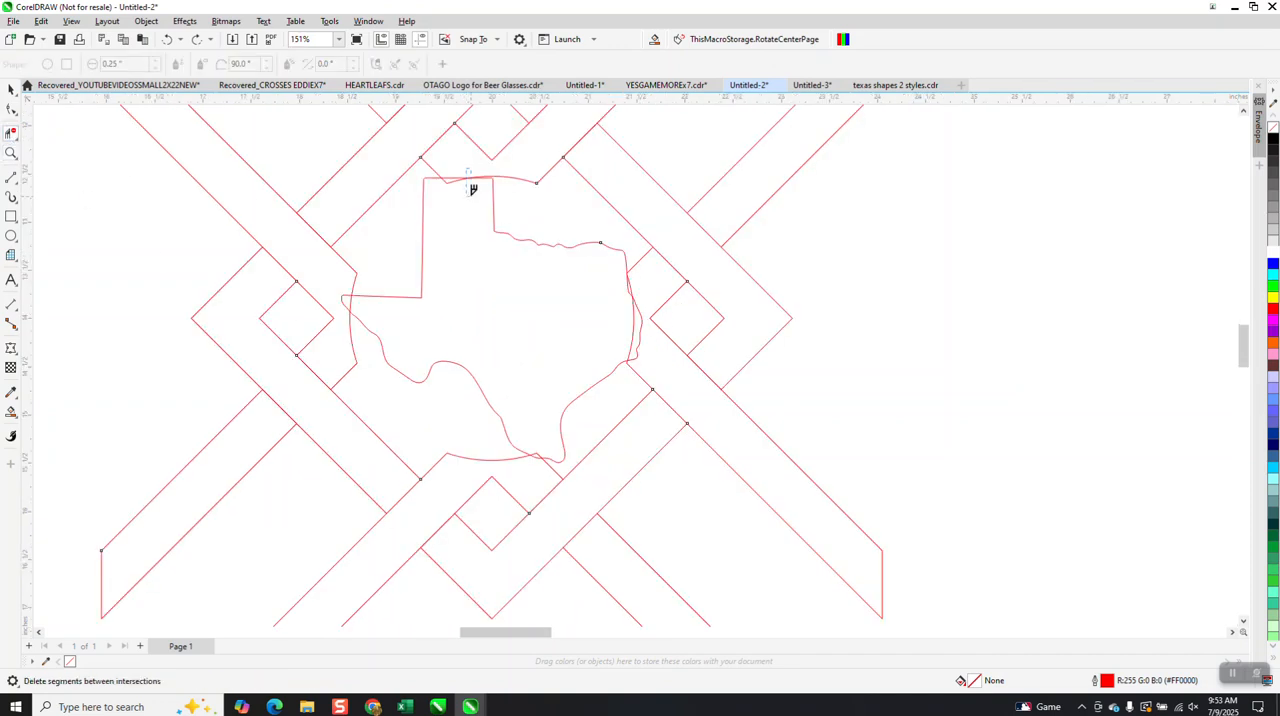
left_click(472, 186)
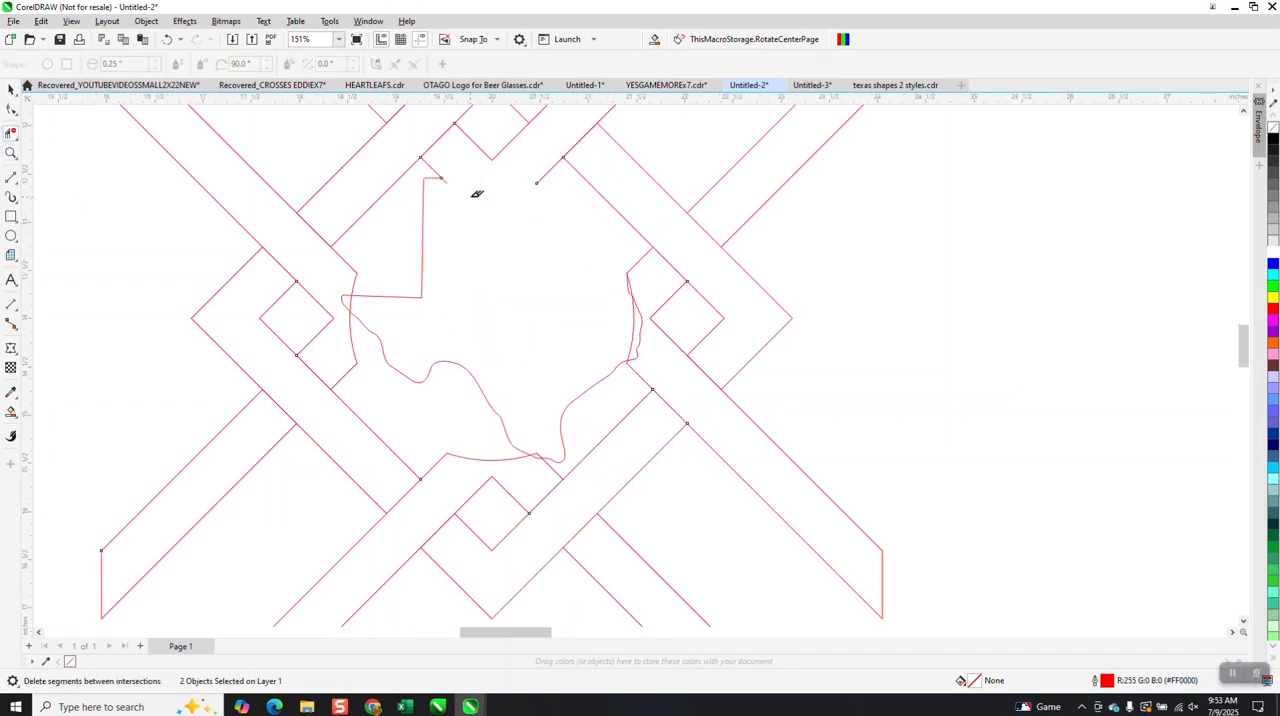
left_click(167, 39)
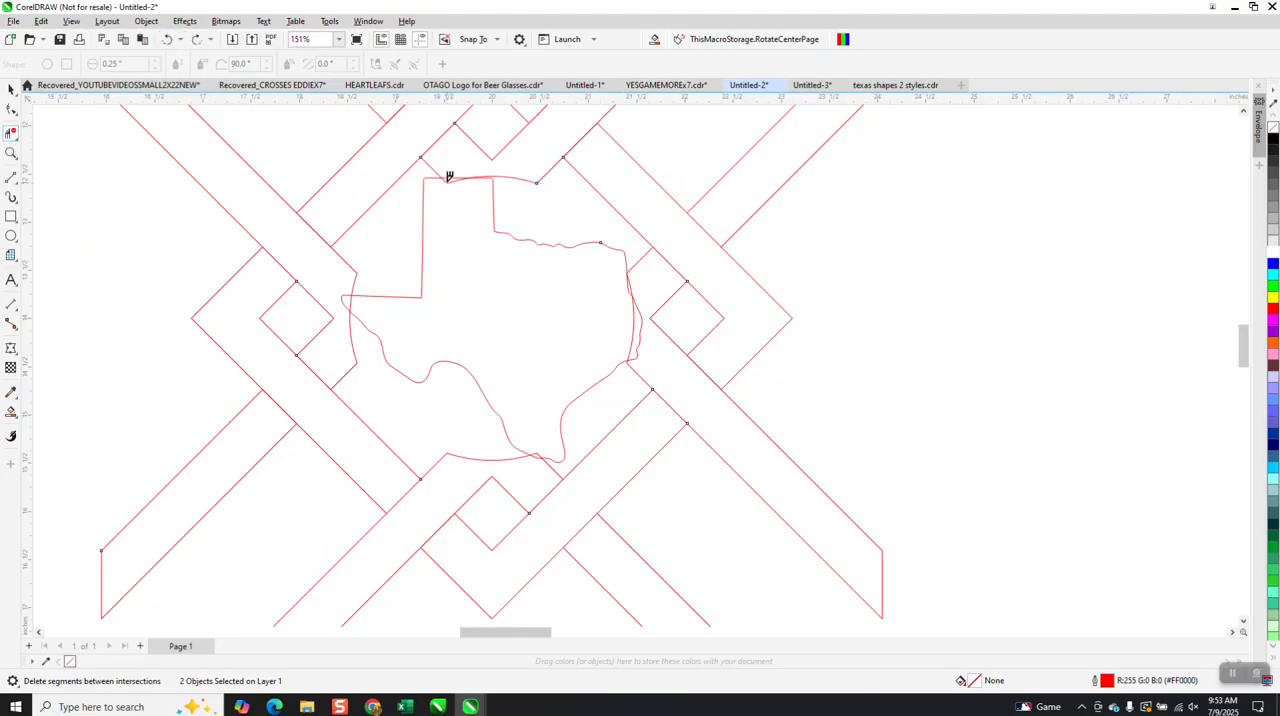
left_click(449, 178)
left_click(636, 298)
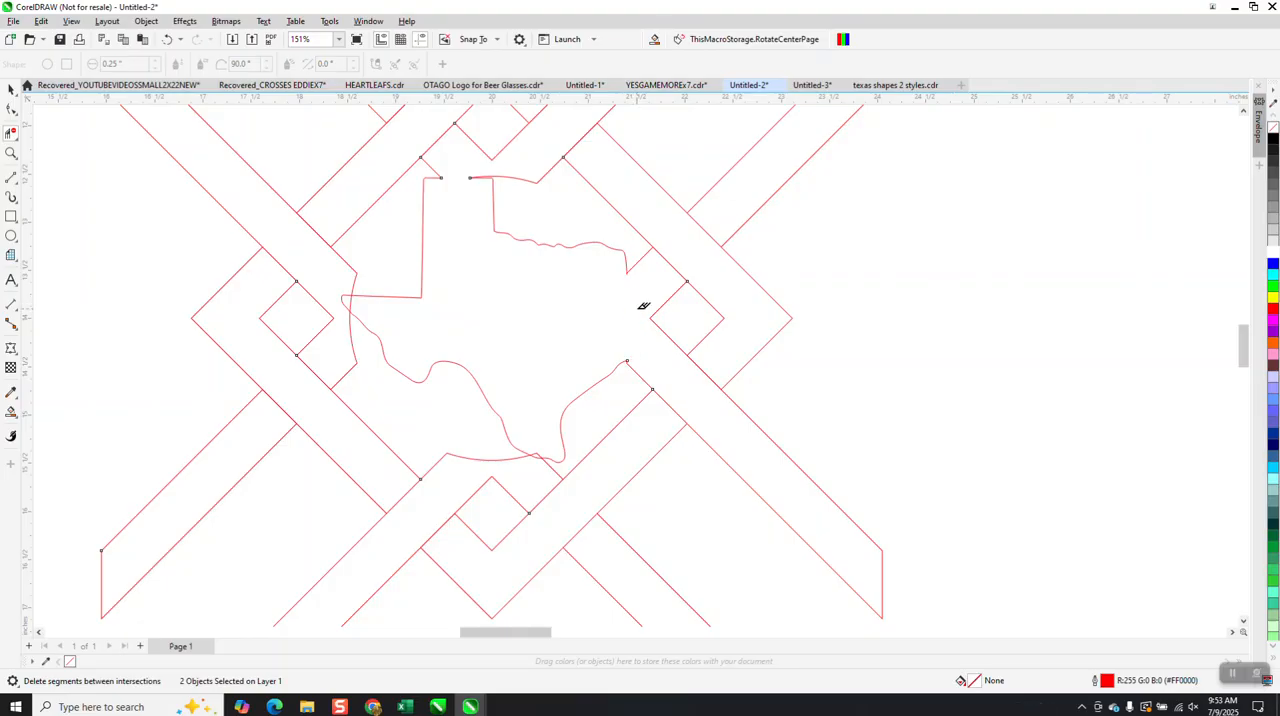
left_click(541, 456)
left_click(345, 292)
Add a node on the panhandle's top edge near its right corner, raise the curve to the band, and delete the overlapping segments.
left_click(11, 152)
left_click_drag(423, 160, 563, 243)
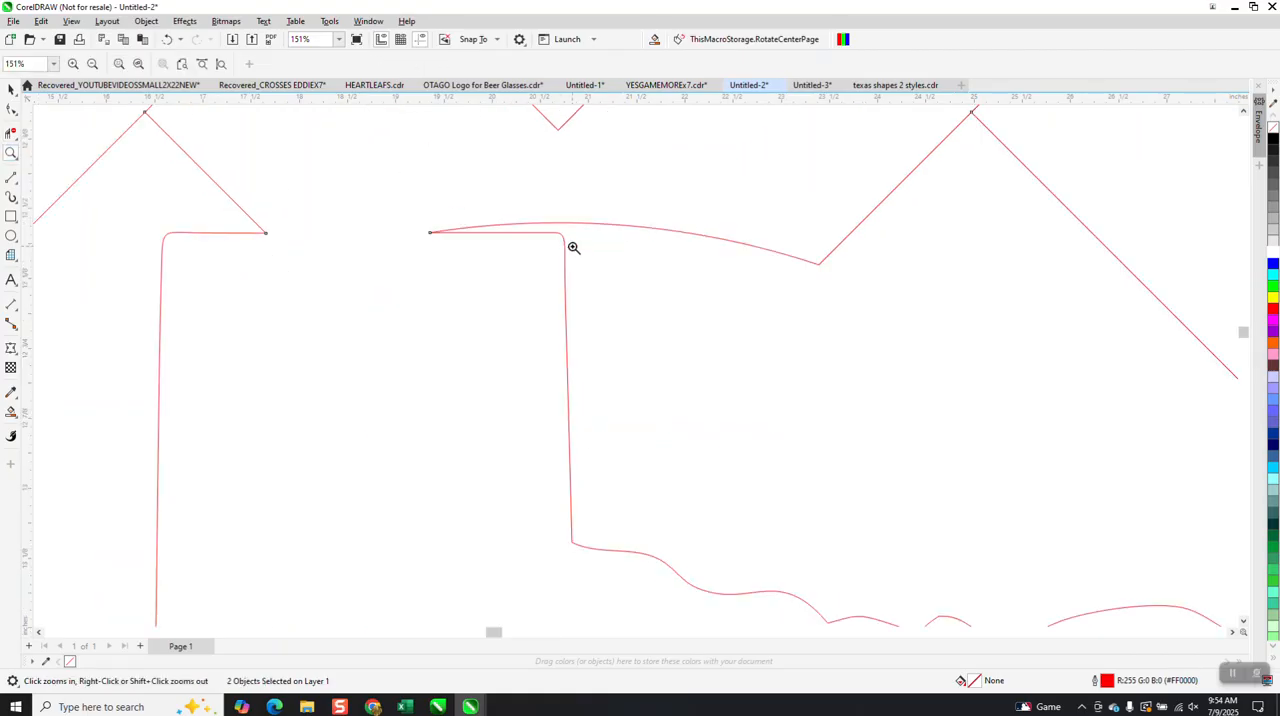
left_click(11, 109)
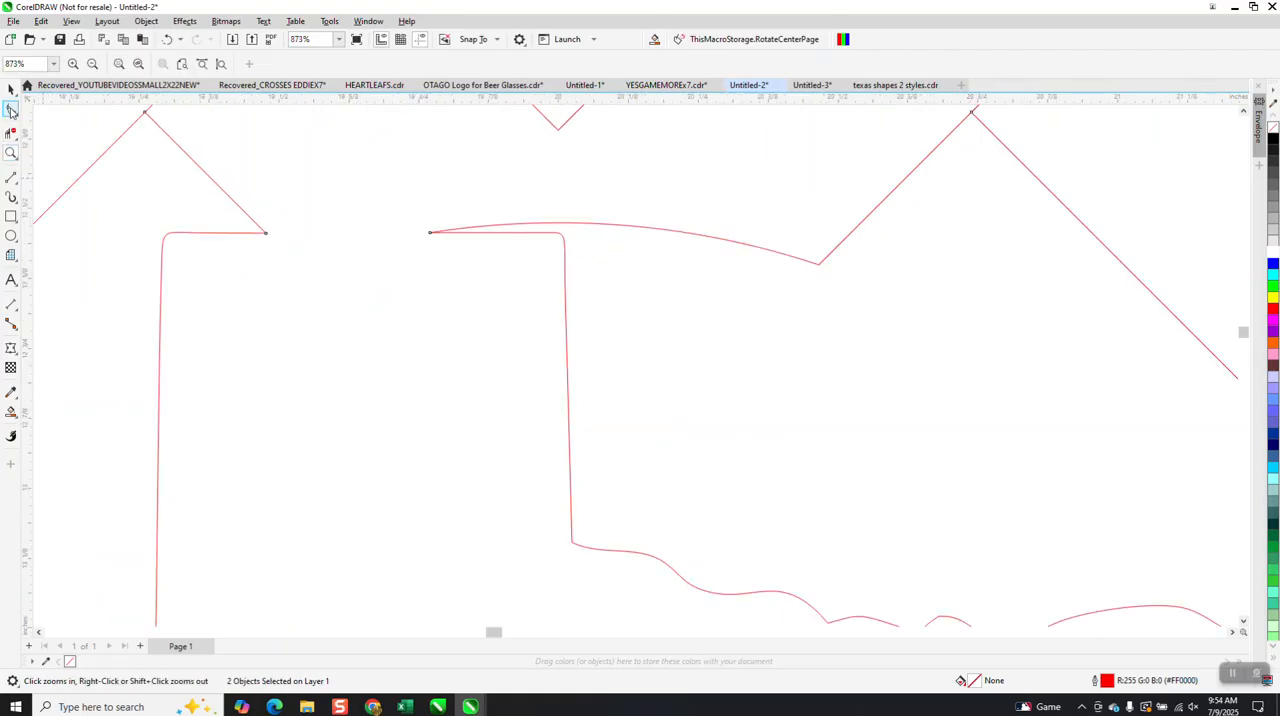
left_click(541, 232)
double_click(541, 232)
double_click(541, 232)
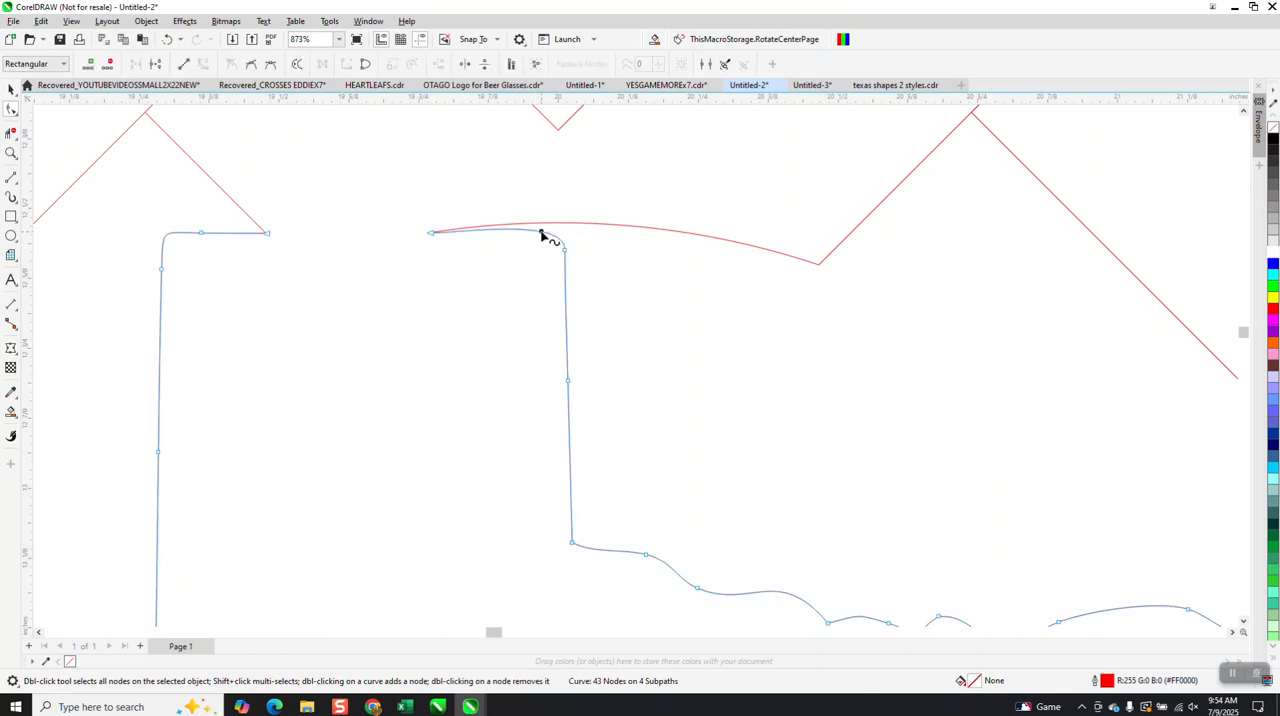
left_click_drag(541, 232, 512, 255)
left_click(11, 132)
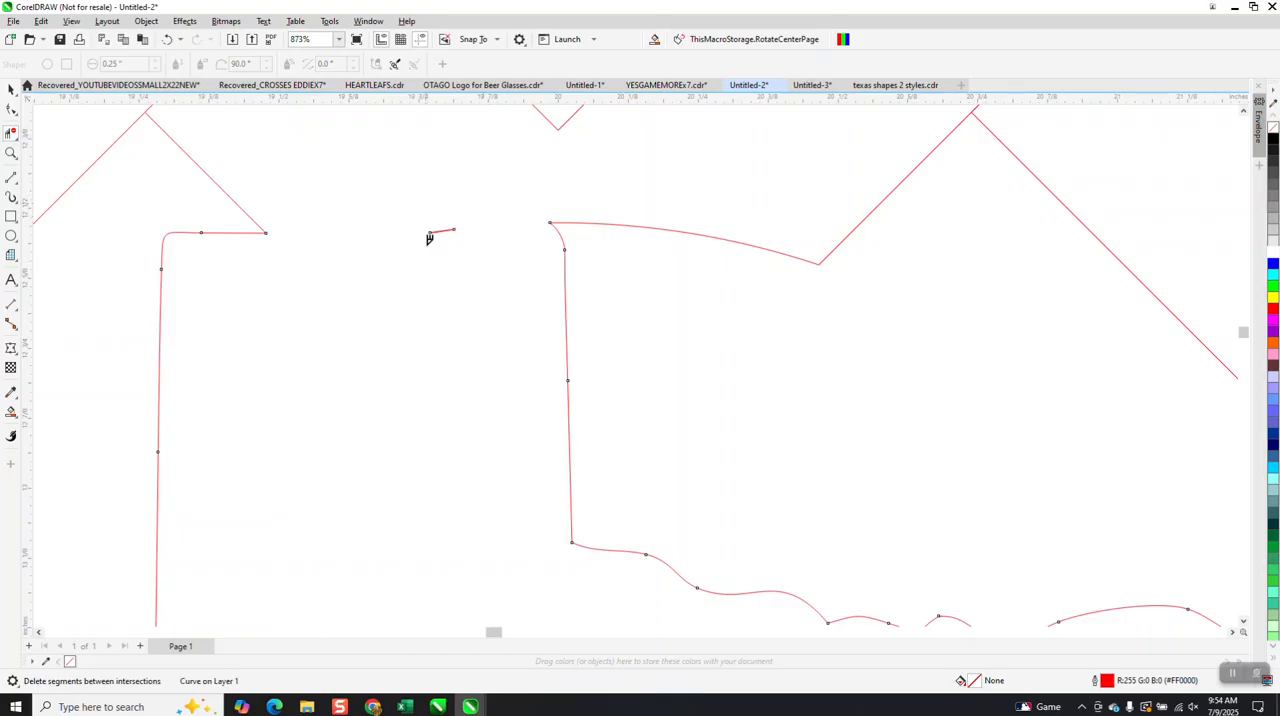
scroll(522, 232, "down", 6)
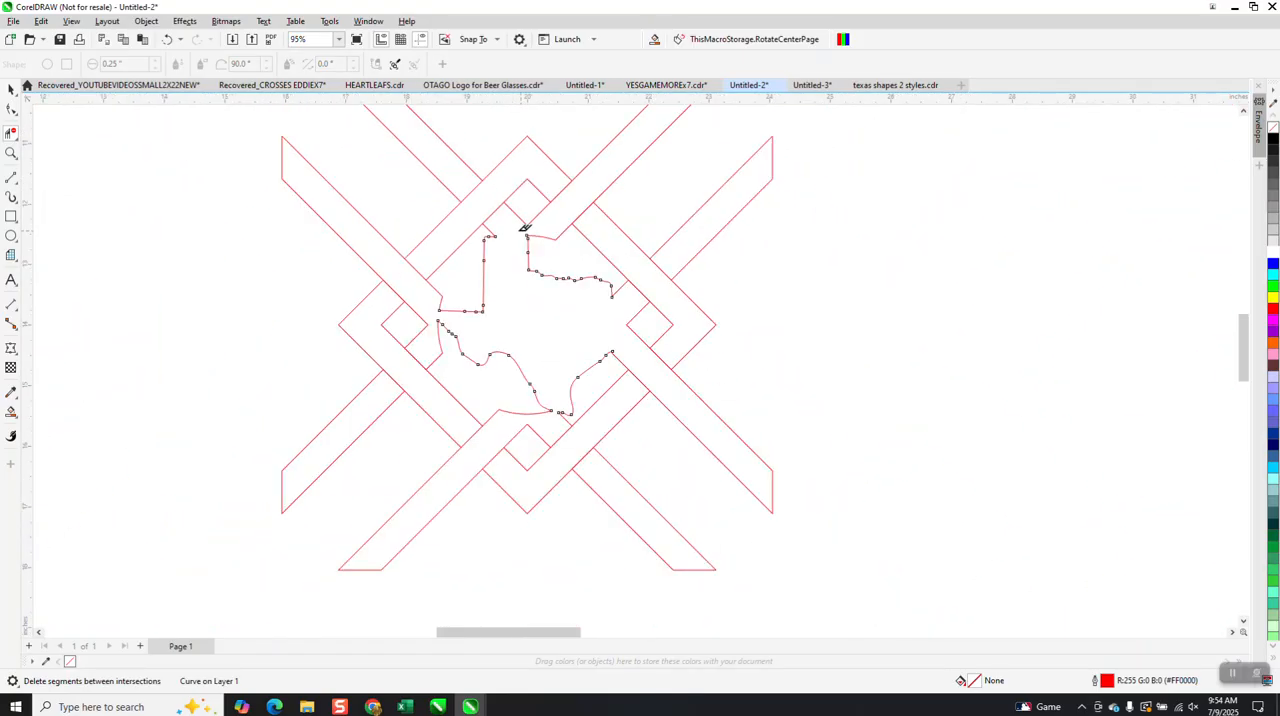
Fill the Texas shape with its connected bands and the four remaining outer bands red using Smart Fill.
left_click(11, 411)
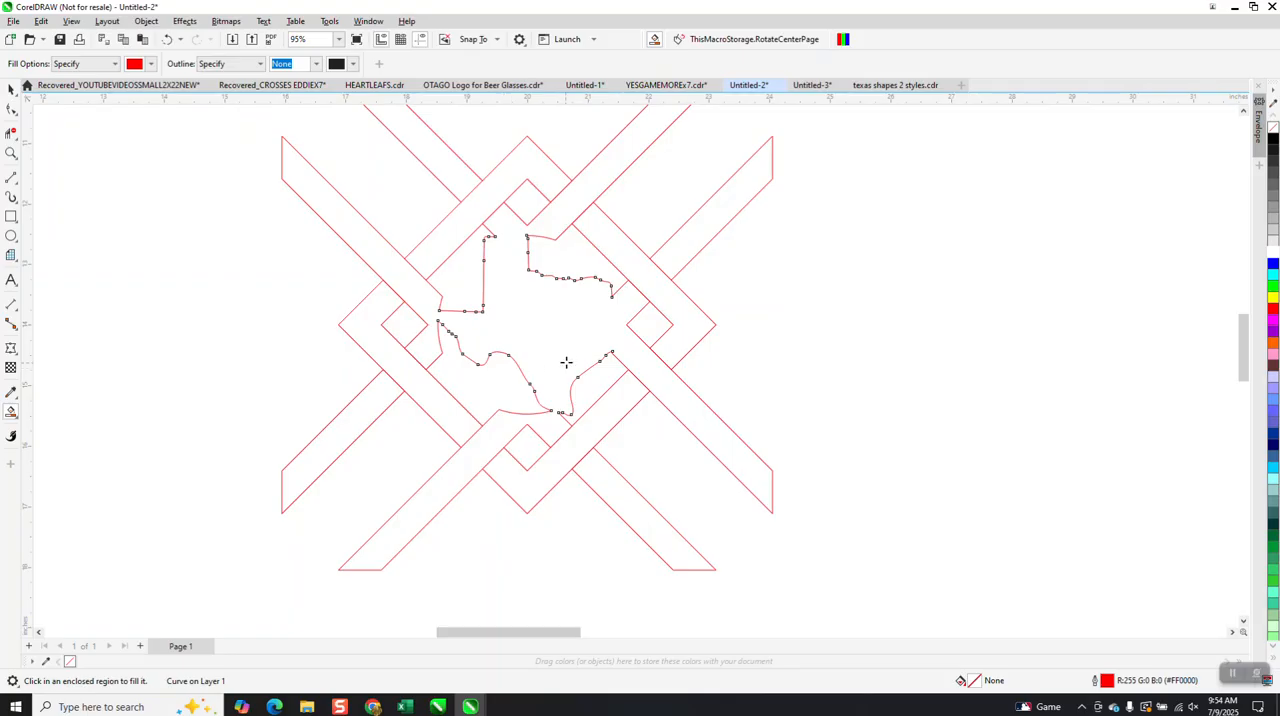
left_click(554, 326)
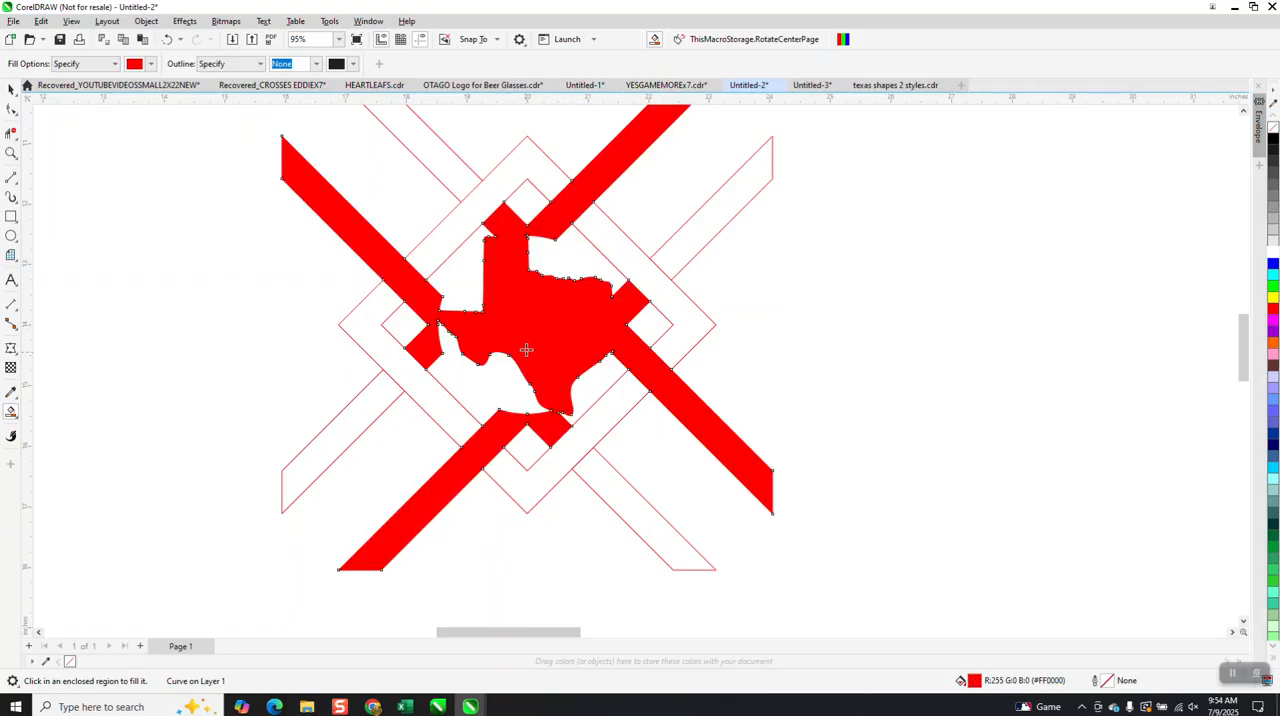
left_click(711, 238)
left_click(443, 172)
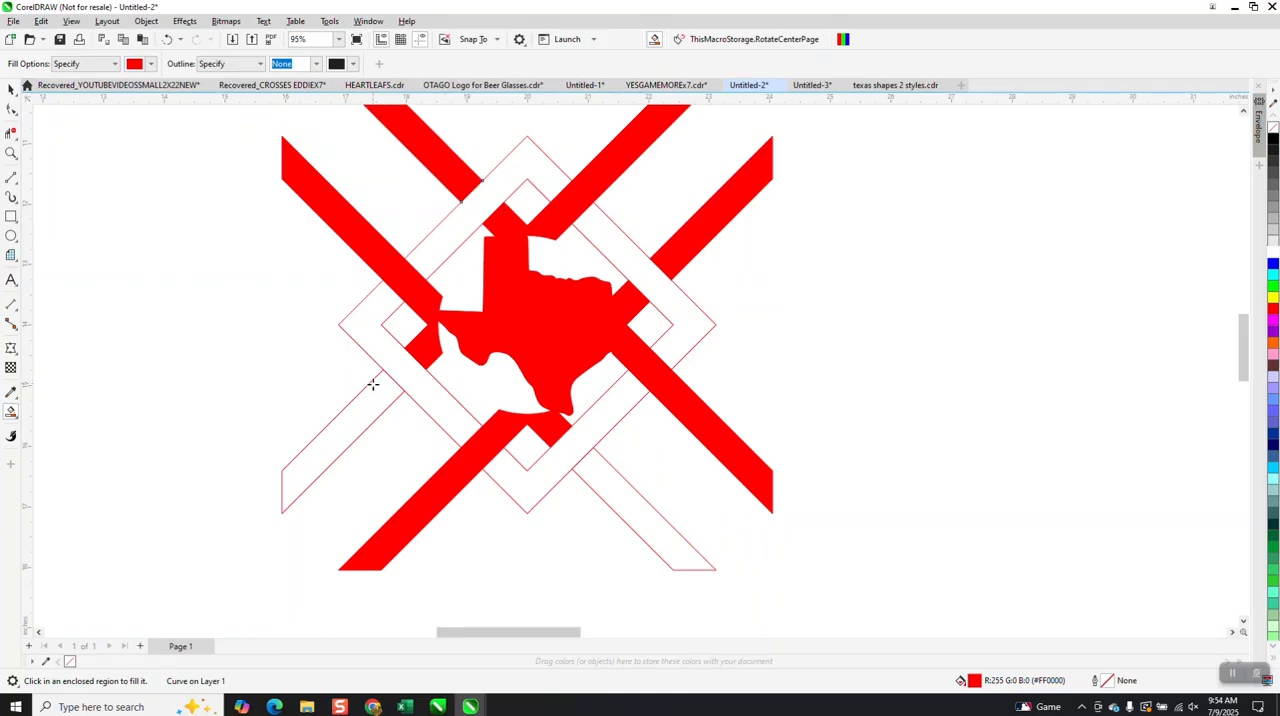
left_click(372, 384)
left_click(633, 505)
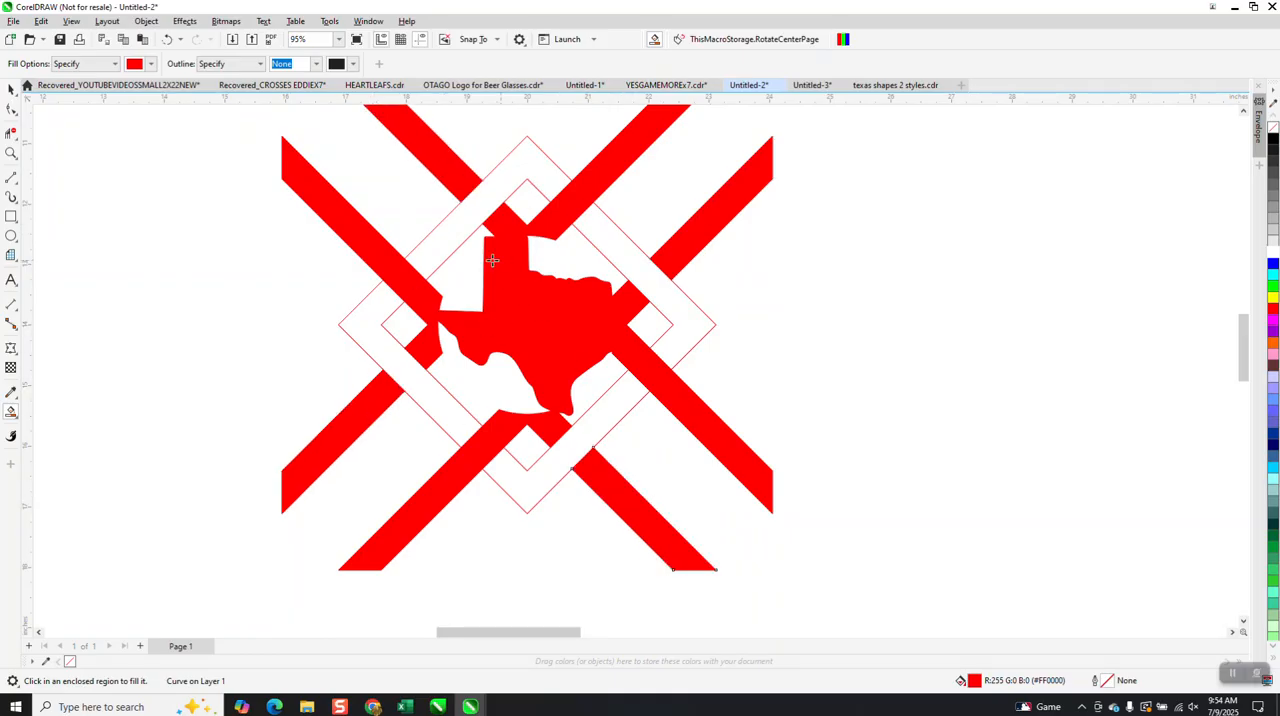
Change the Smart Fill colour to blue and fill all sections of the diamond around Texas.
left_click(152, 64)
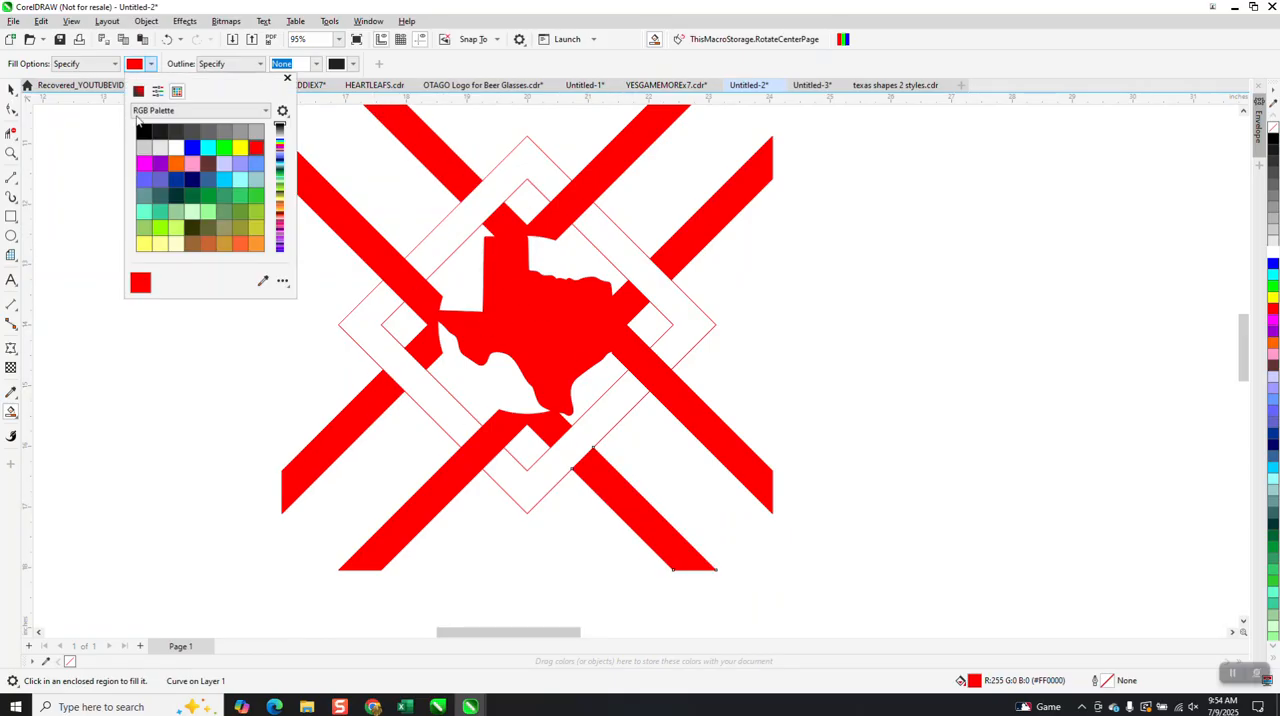
left_click(192, 147)
left_click(508, 170)
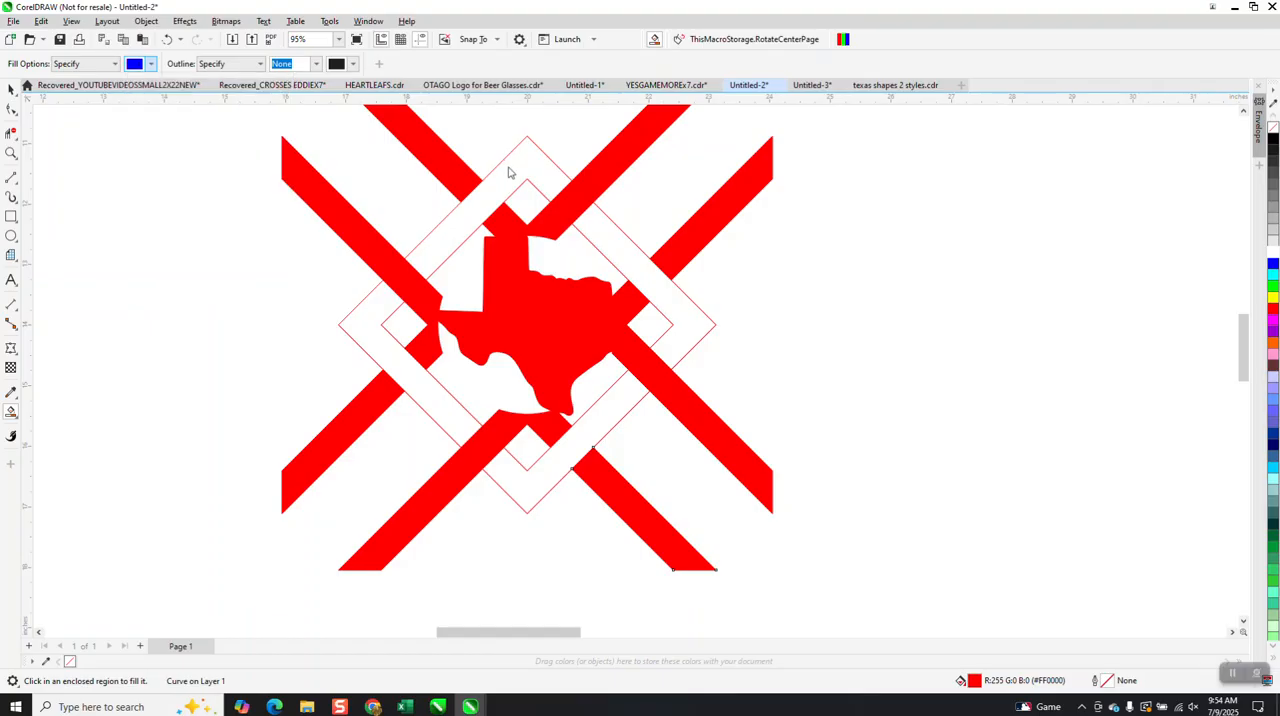
left_click(508, 170)
left_click(604, 226)
left_click(619, 398)
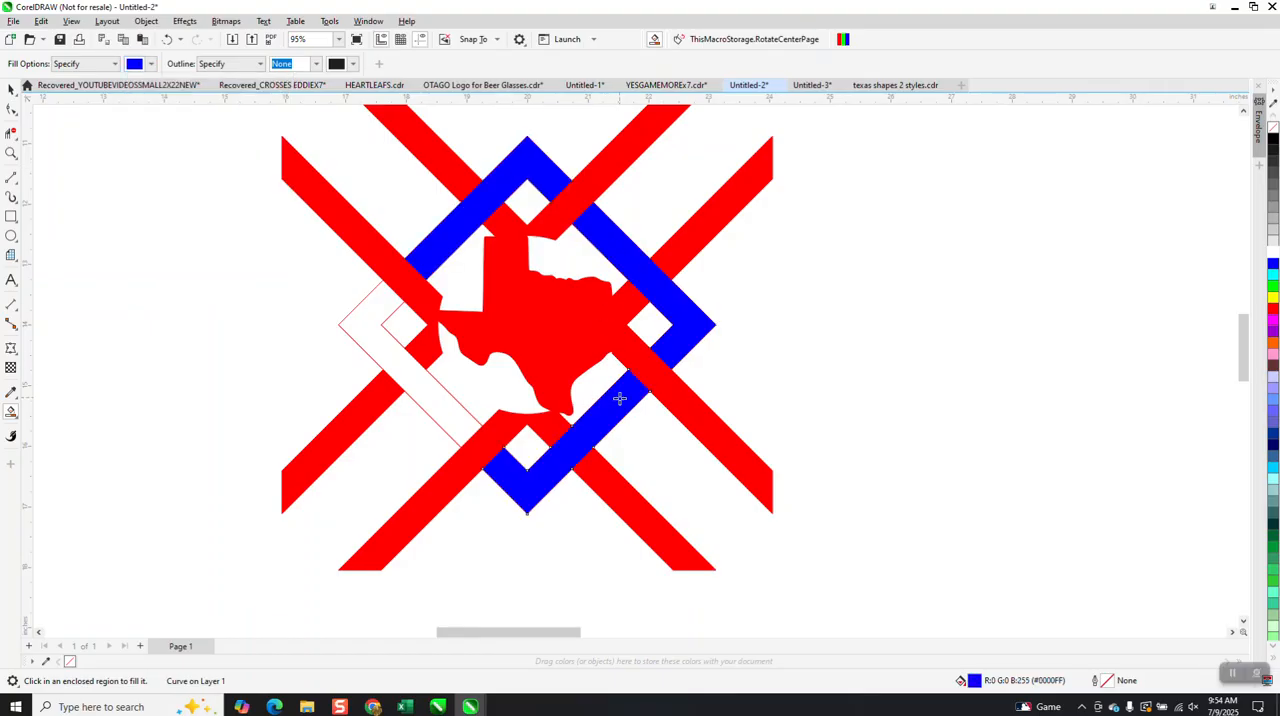
left_click(436, 397)
Group all pieces of the coloured Texas knot and scale the group to 4 inches wide.
scroll(472, 363, "down", 2)
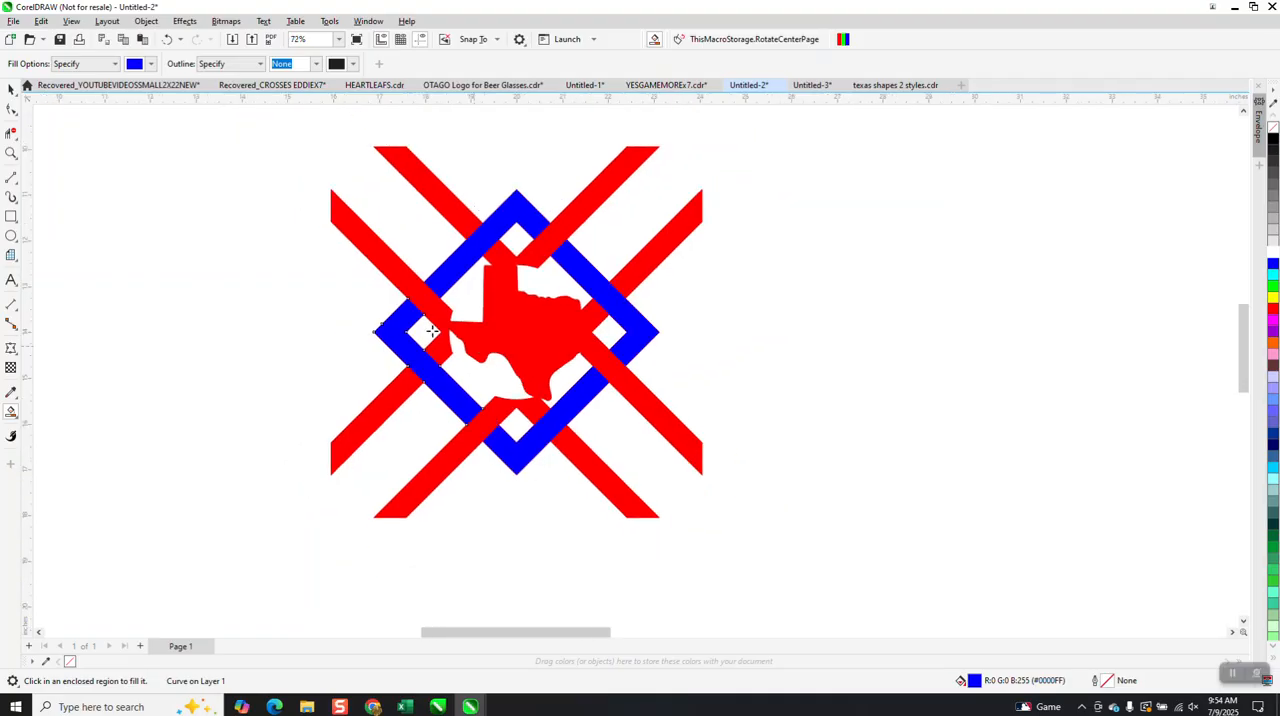
left_click(11, 89)
scroll(278, 212, "down", 3)
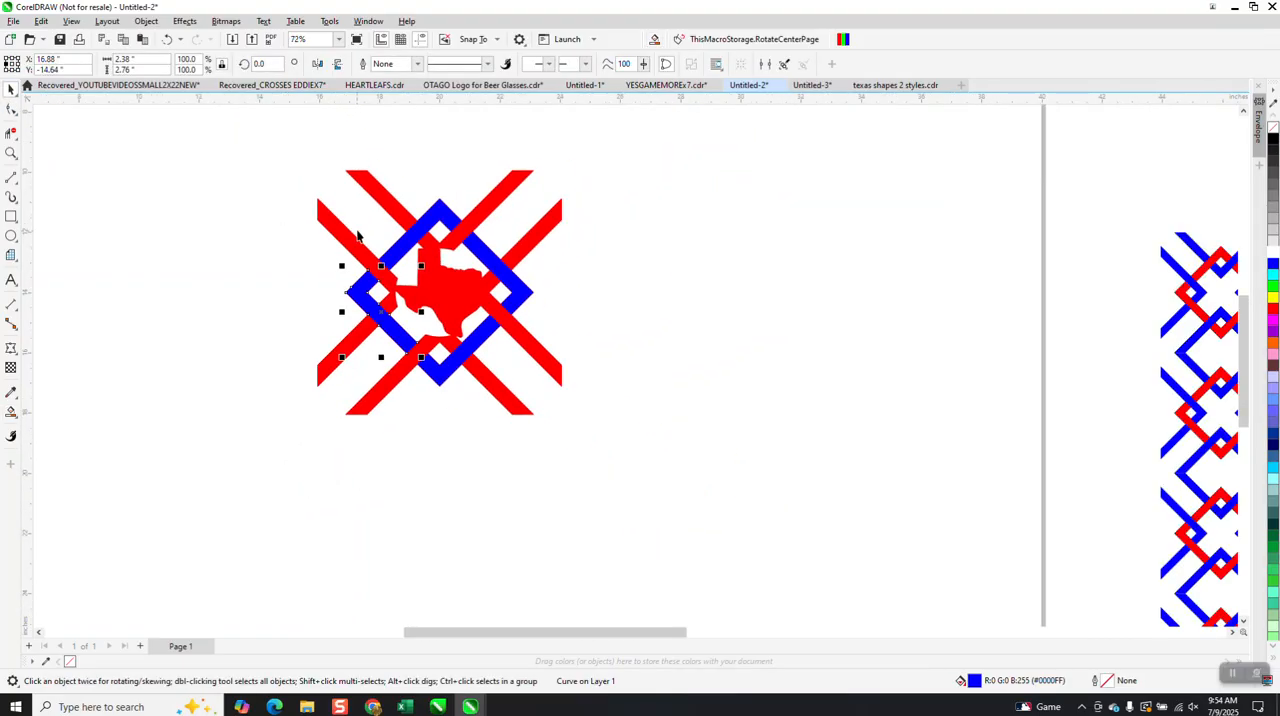
left_click_drag(282, 147, 708, 470)
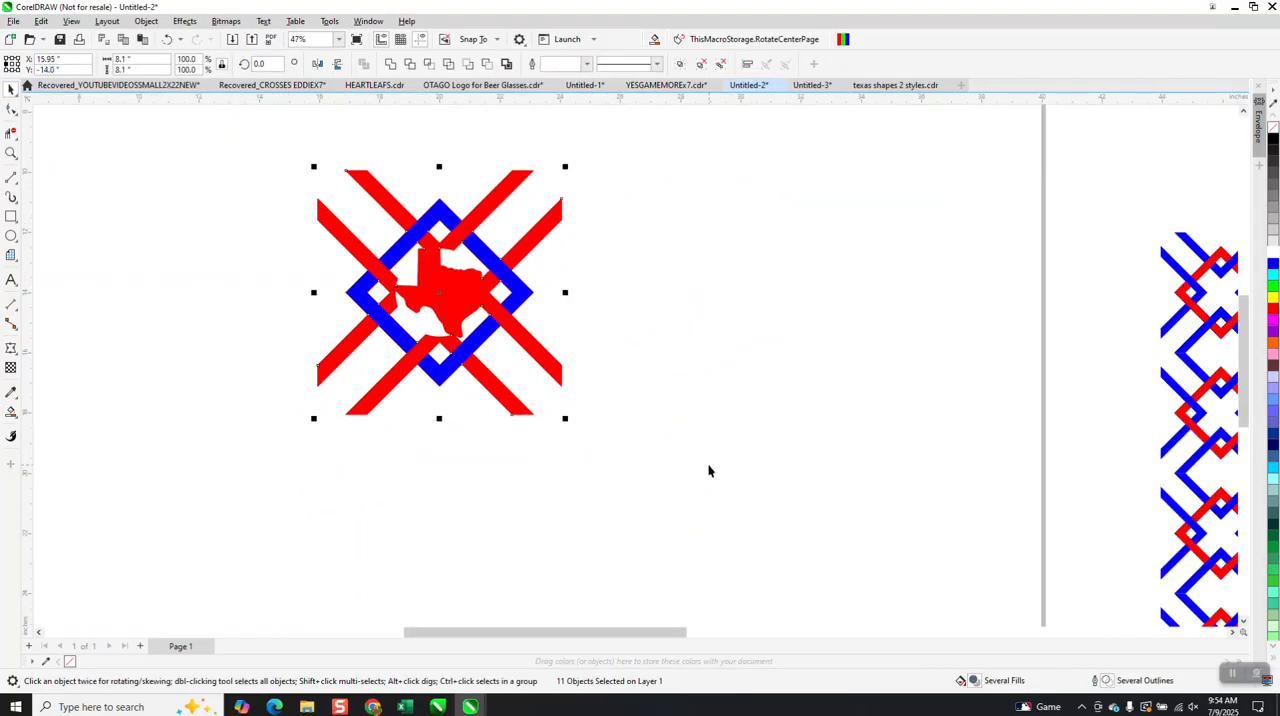
key("ctrl+g")
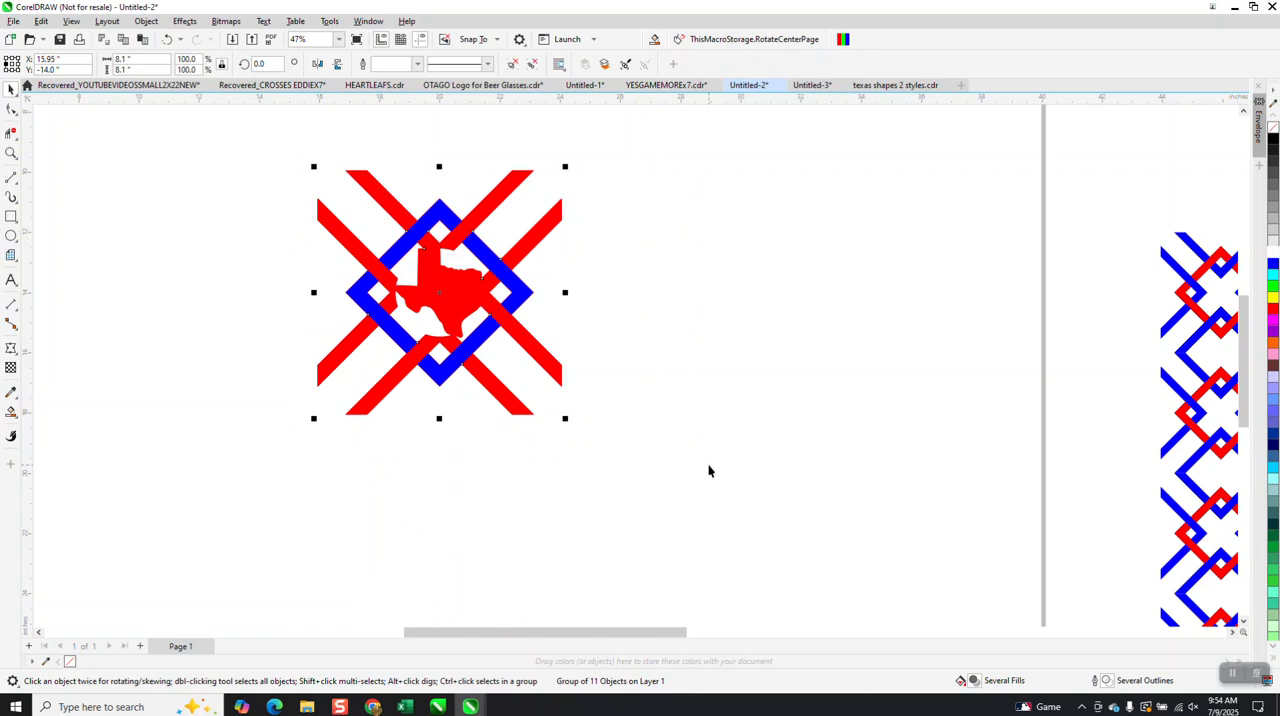
left_click(144, 58)
type("4")
key("Return")
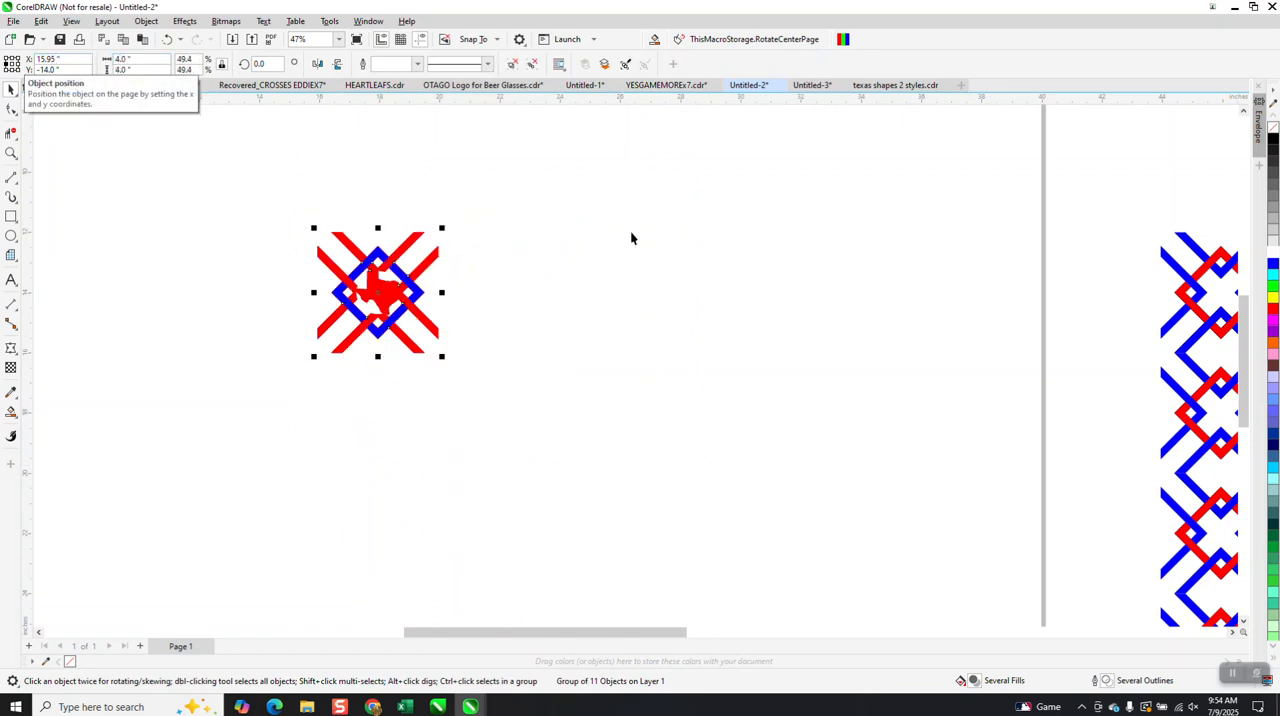
Set the nudge distance to 4 inches and duplicate the Texas knot four times to the right at that spacing.
key("Escape")
left_click(452, 63)
type("4.0 \"")
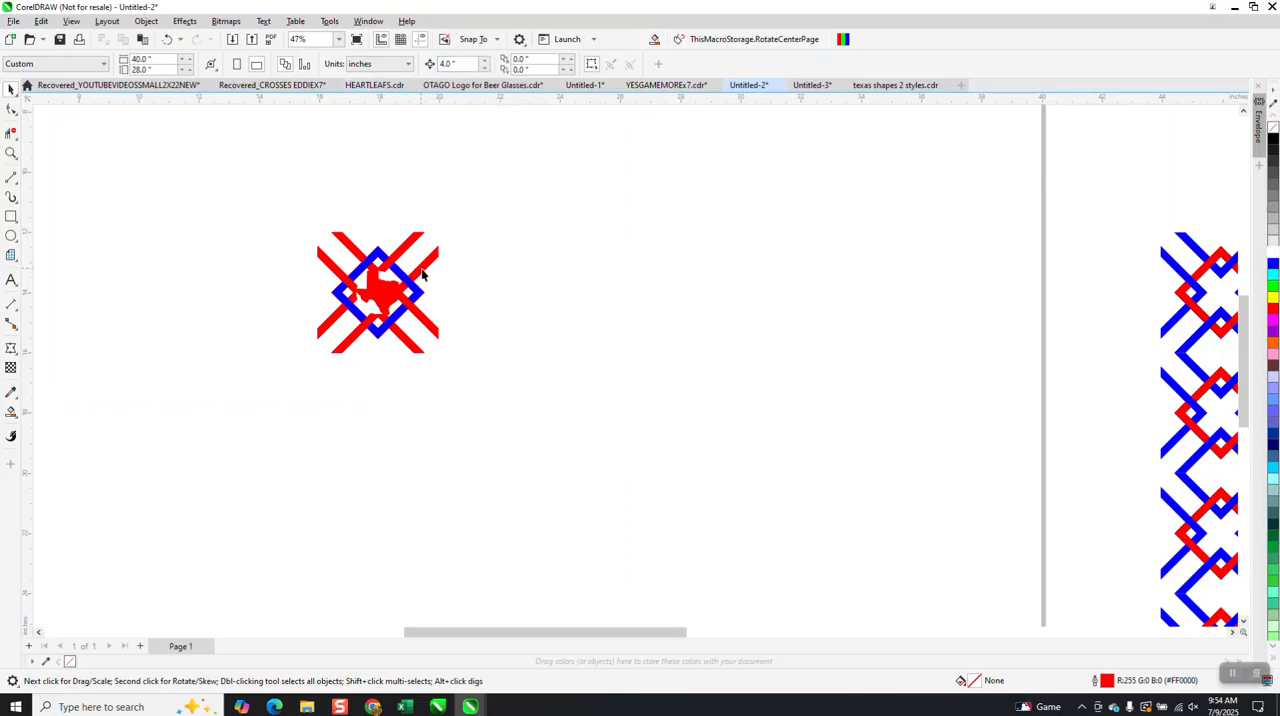
left_click(422, 265)
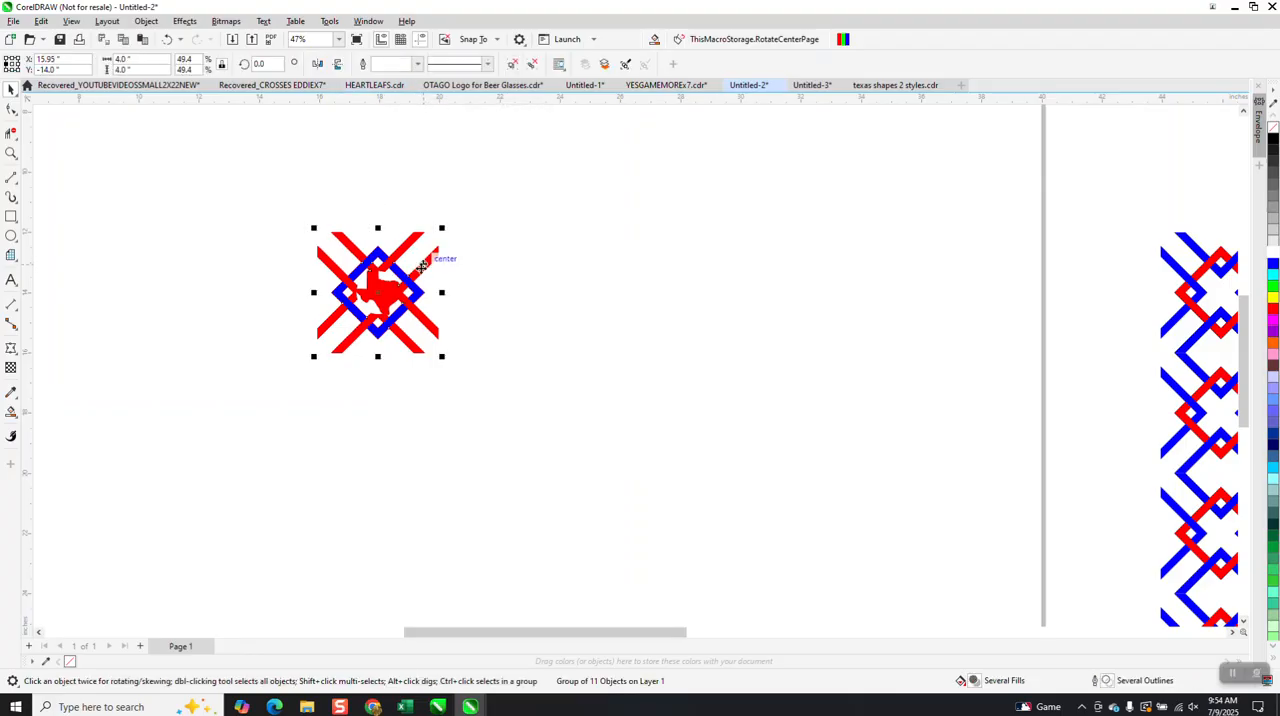
key("ctrl+d")
key("ctrl+d")
key("ctrl+d")
key("ctrl+d")
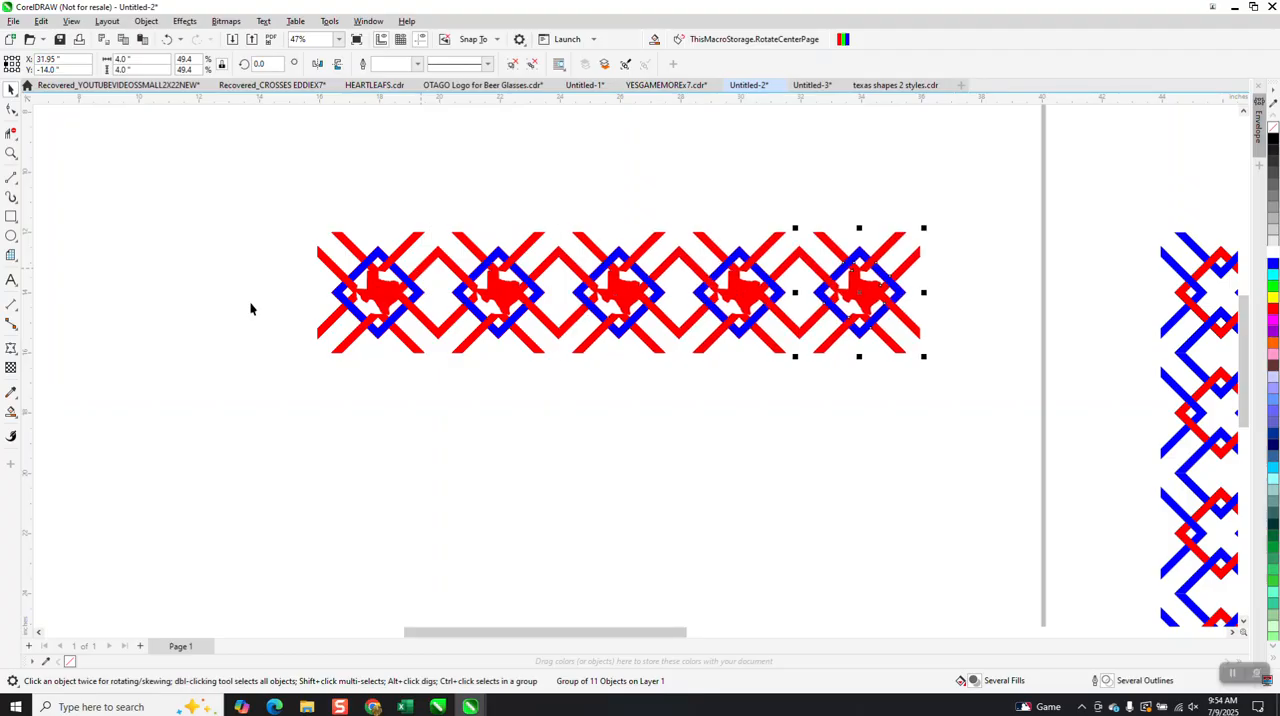
Duplicate the whole row of five Texas knots four times downward at 4-inch spacing.
left_click_drag(229, 200, 991, 490)
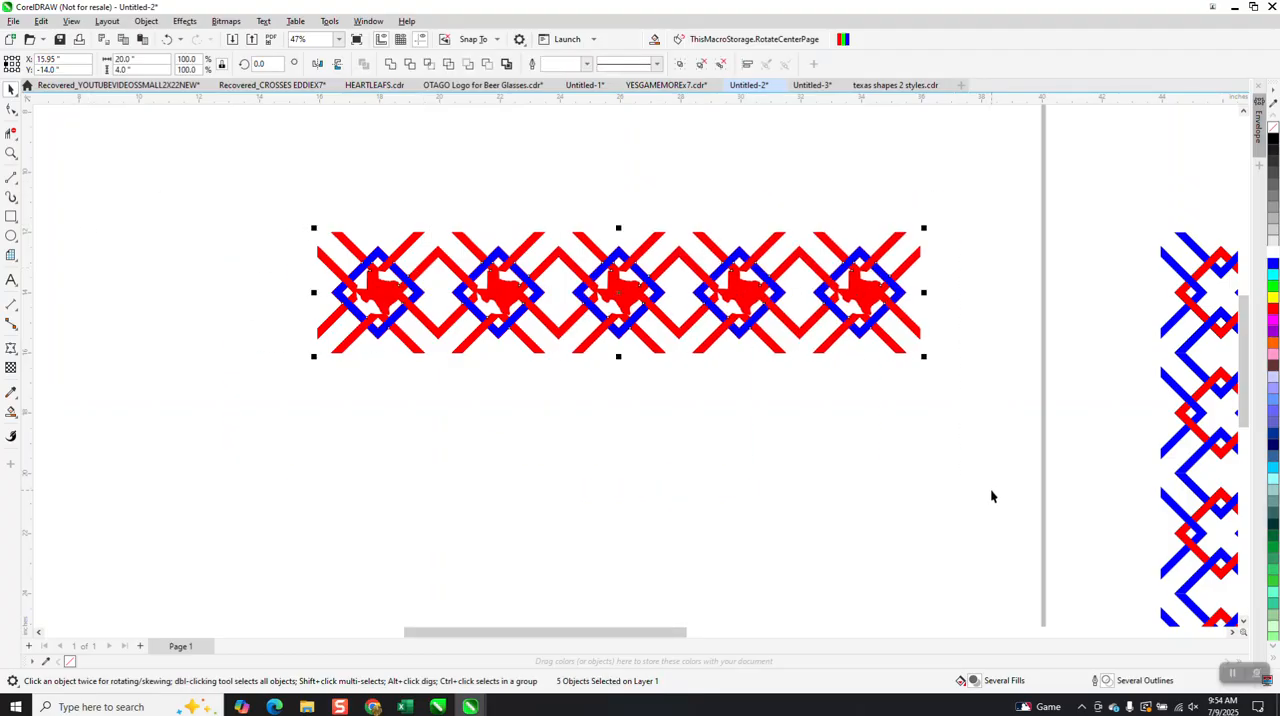
key("ctrl+d")
key("ctrl+d")
key("ctrl+d")
key("ctrl+d")
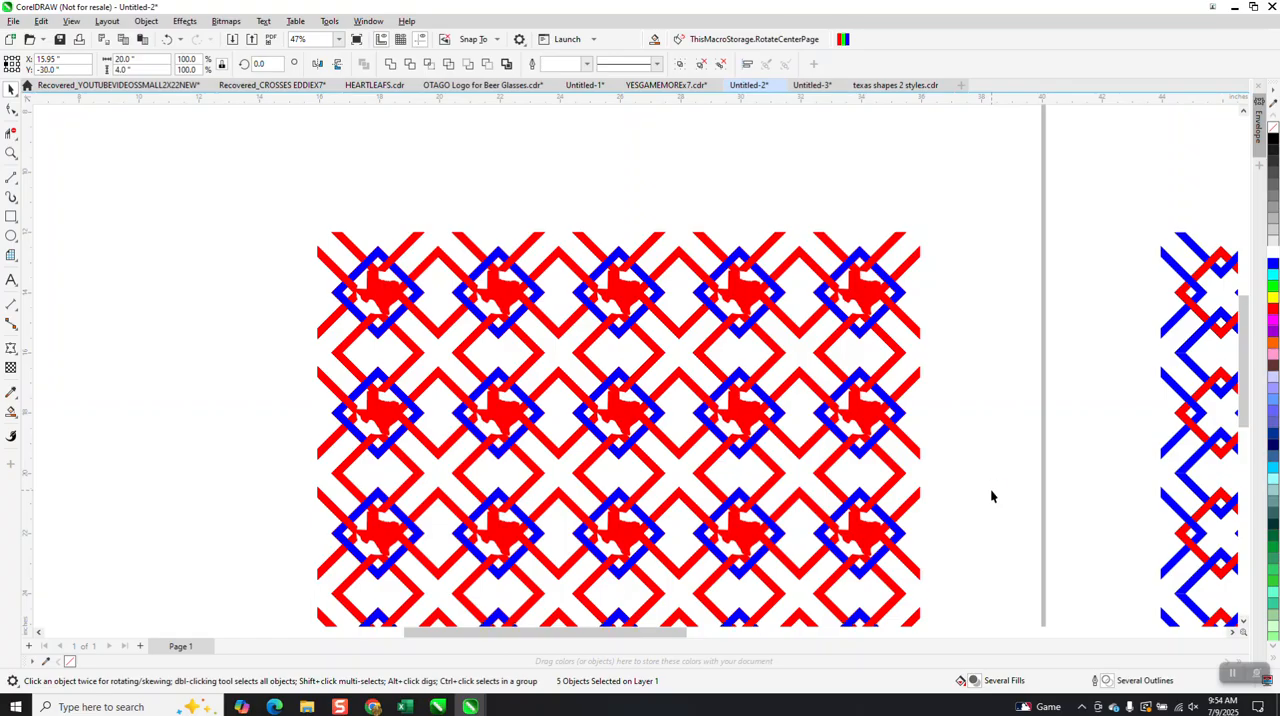
Examine the repeated Texas knot pattern up close and as a whole, checking how the tiles join.
scroll(890, 452, "down", 2)
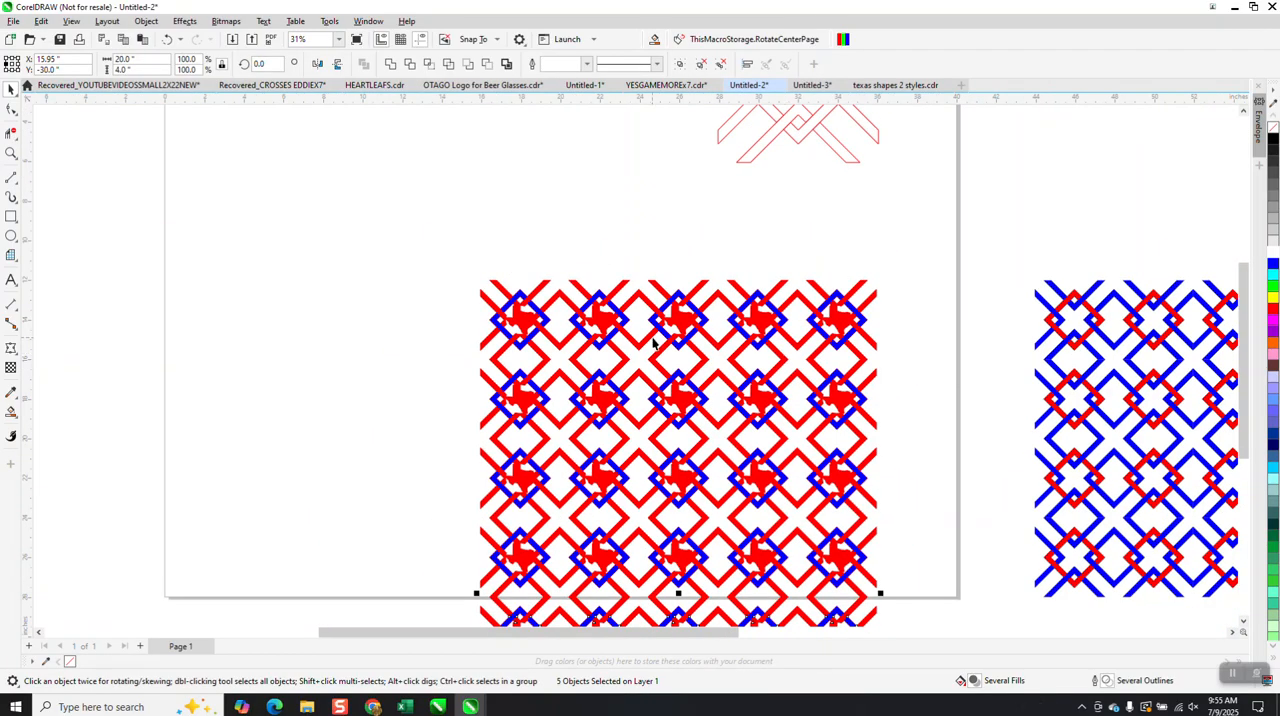
left_click(11, 153)
left_click_drag(502, 289, 606, 370)
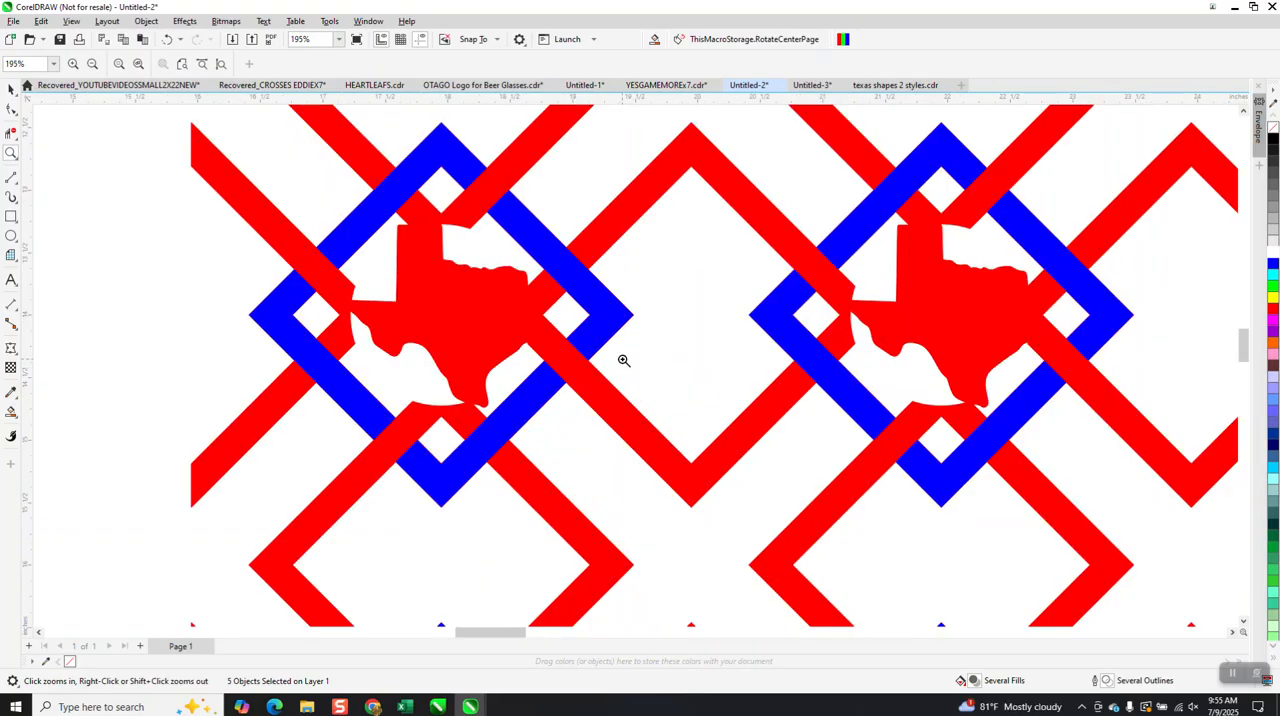
scroll(514, 324, "down", 2)
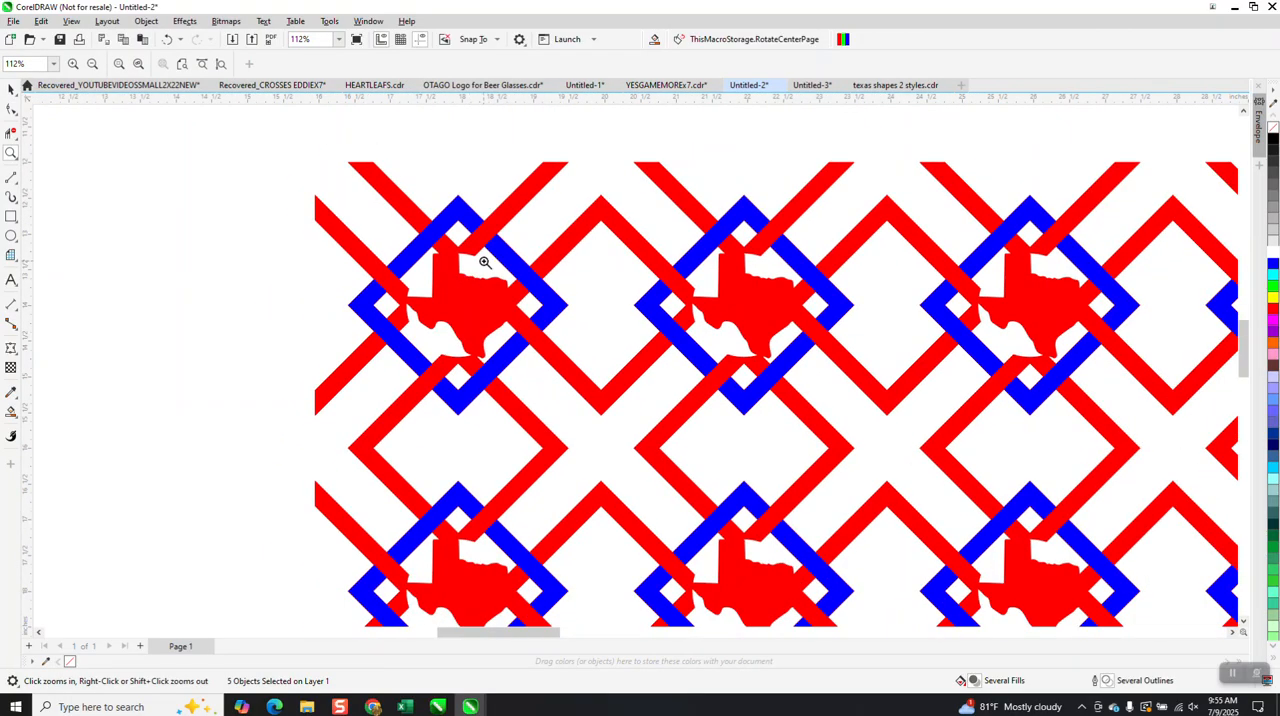
scroll(496, 280, "down", 1)
scroll(495, 283, "down", 1)
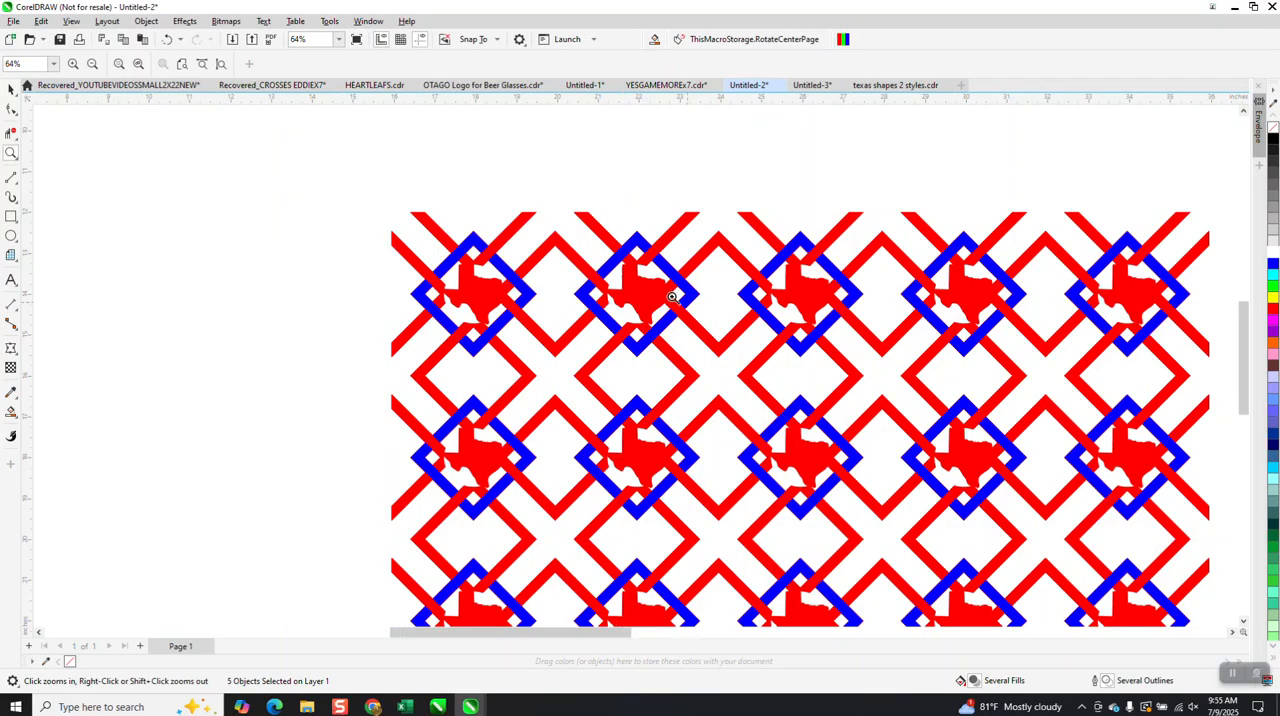
right_click(632, 279)
left_click_drag(518, 246, 941, 634)
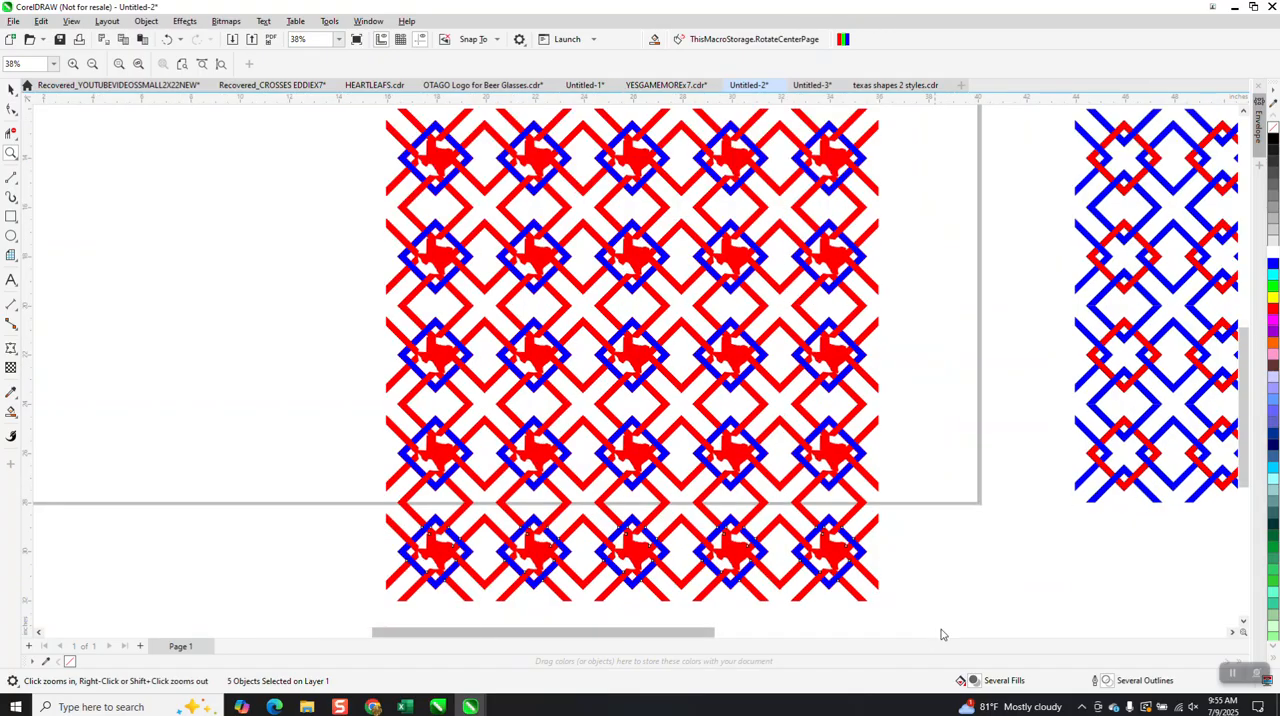